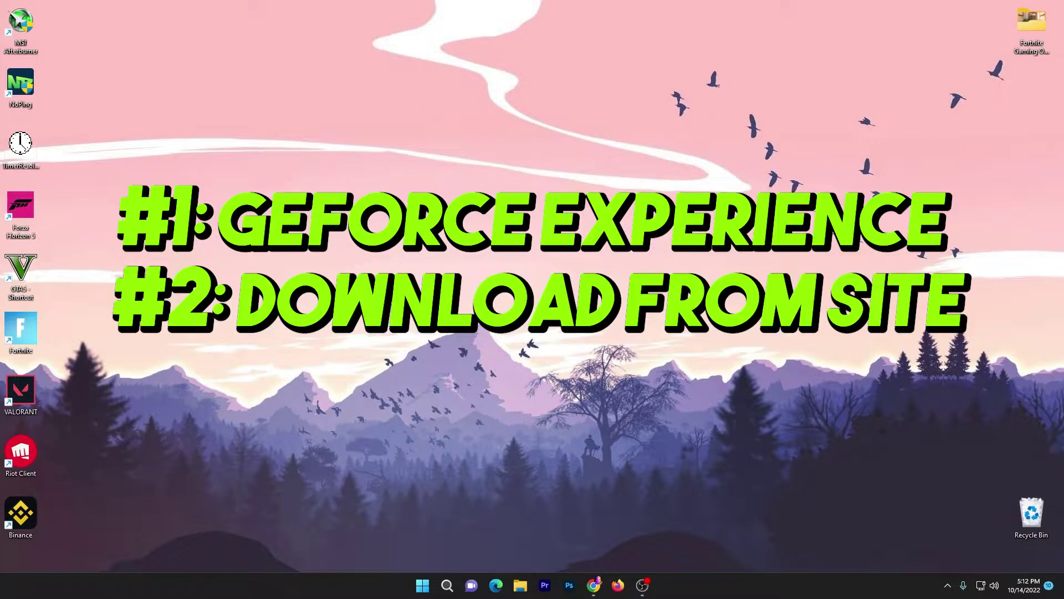
- Search nvidia.com for the RTX 3070 Game Ready Driver and open the 522.25 download page
left_click(594, 585)
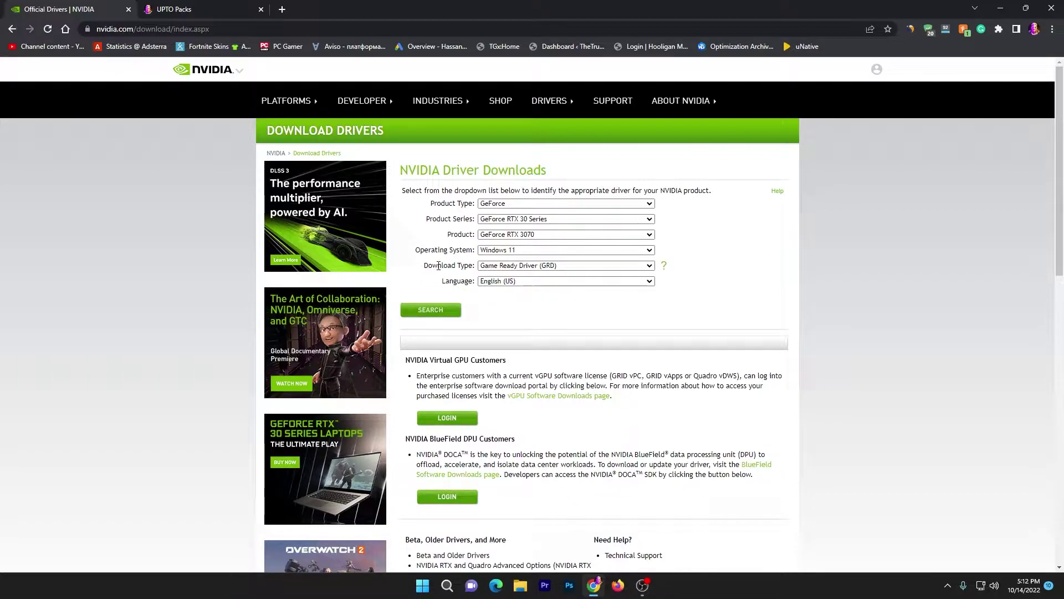
left_click(493, 266)
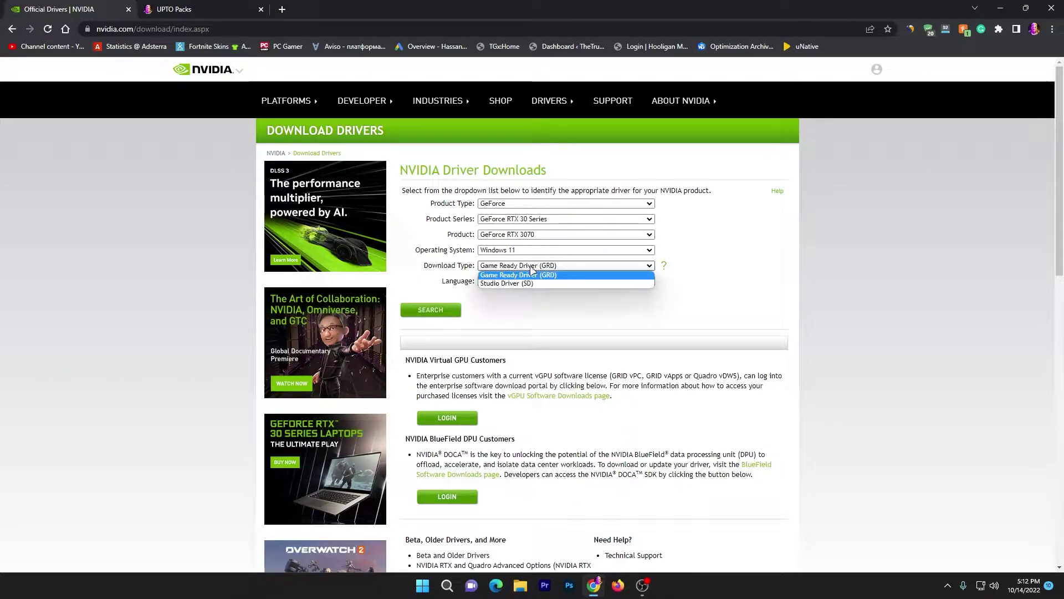
left_click(503, 275)
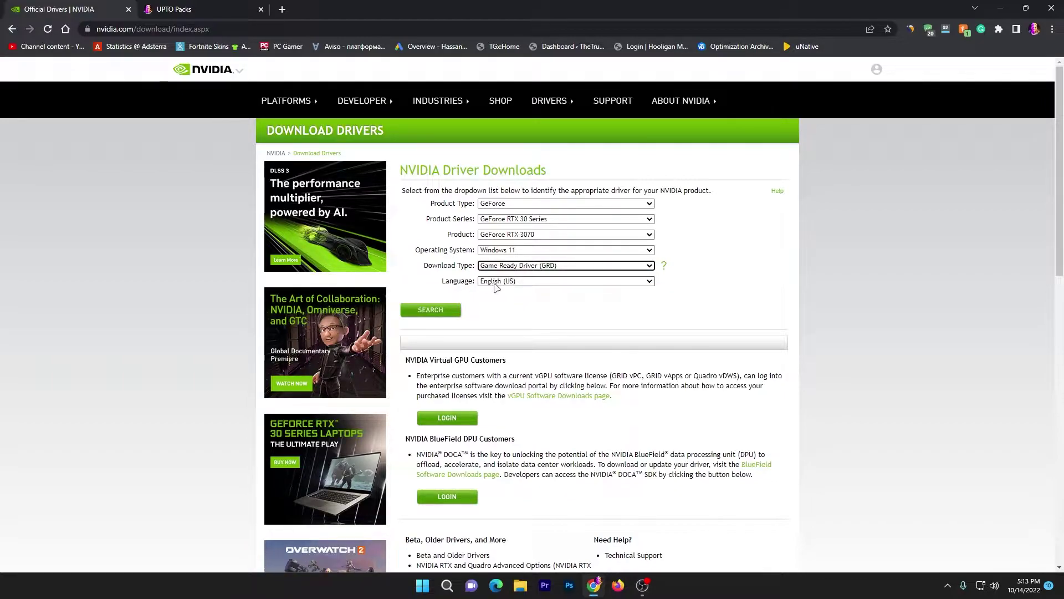
left_click(493, 266)
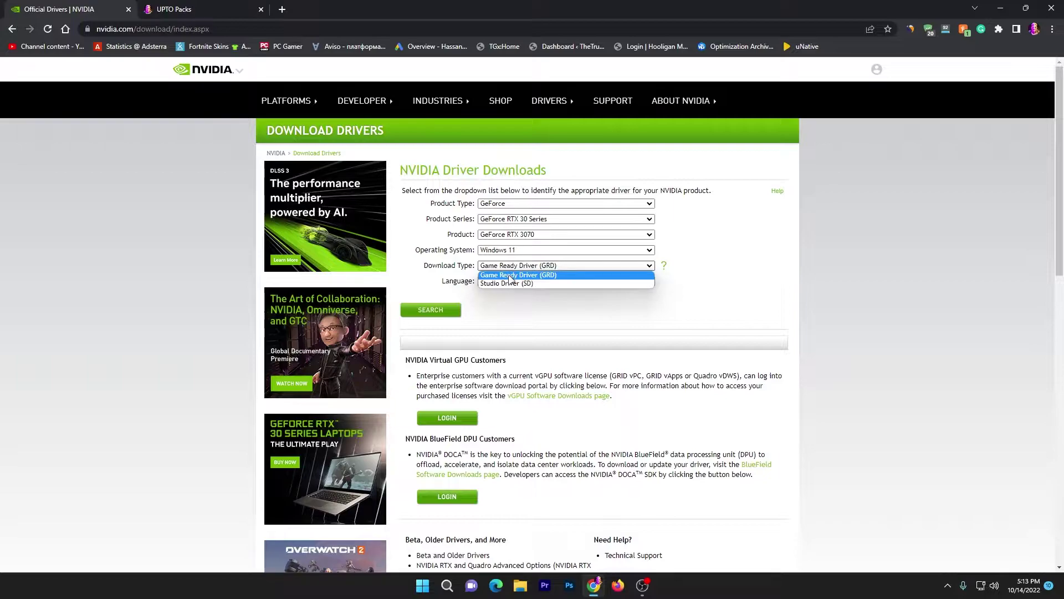
left_click(506, 275)
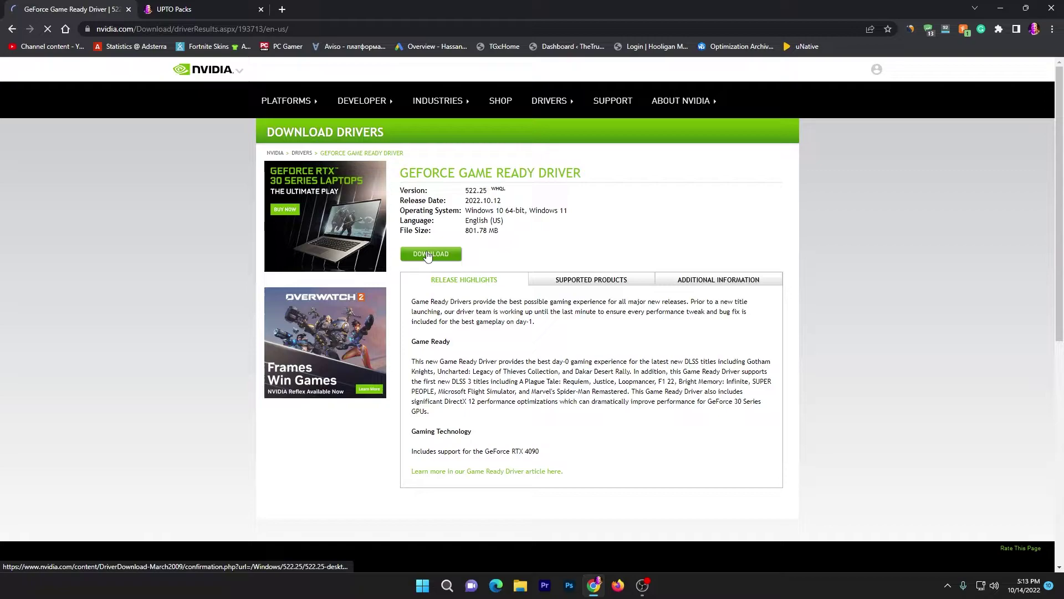
left_click(428, 254)
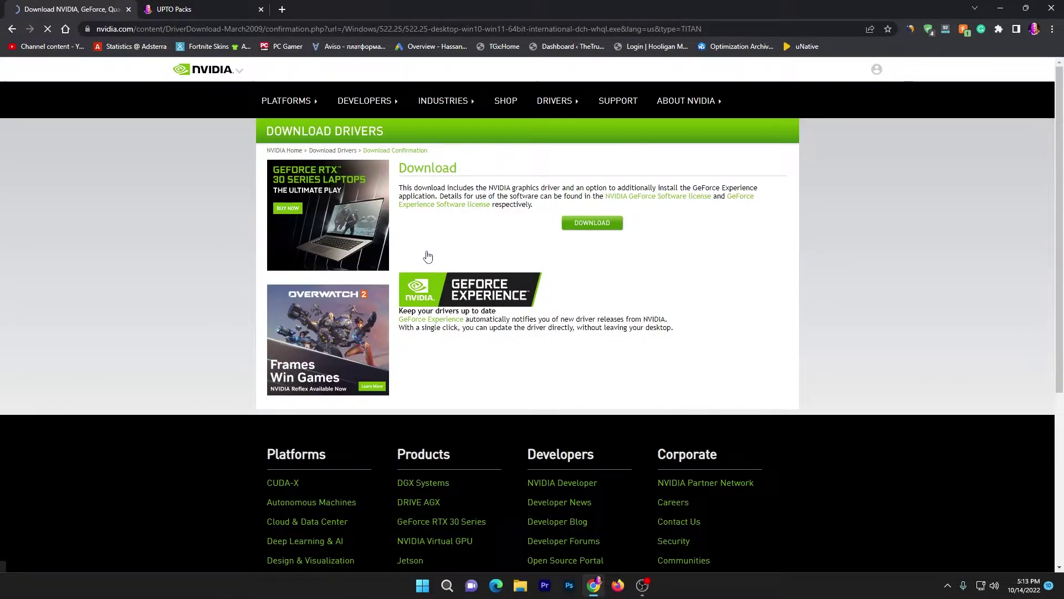
- Download the 522.25 driver installer and place it on the desktop
left_click(587, 228)
left_click(542, 340)
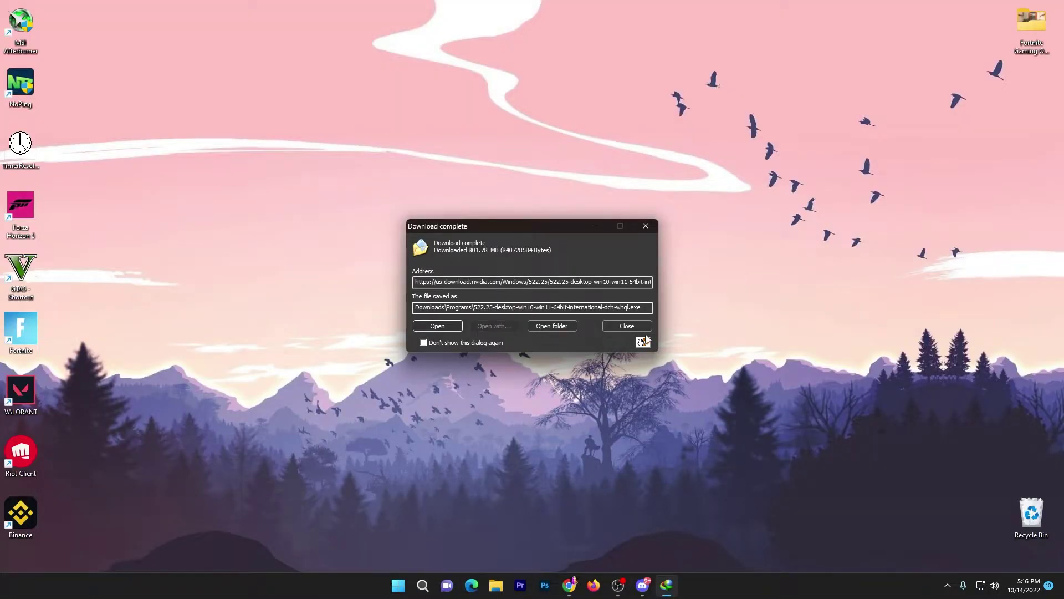
left_click_drag(646, 339, 540, 220)
left_click(646, 226)
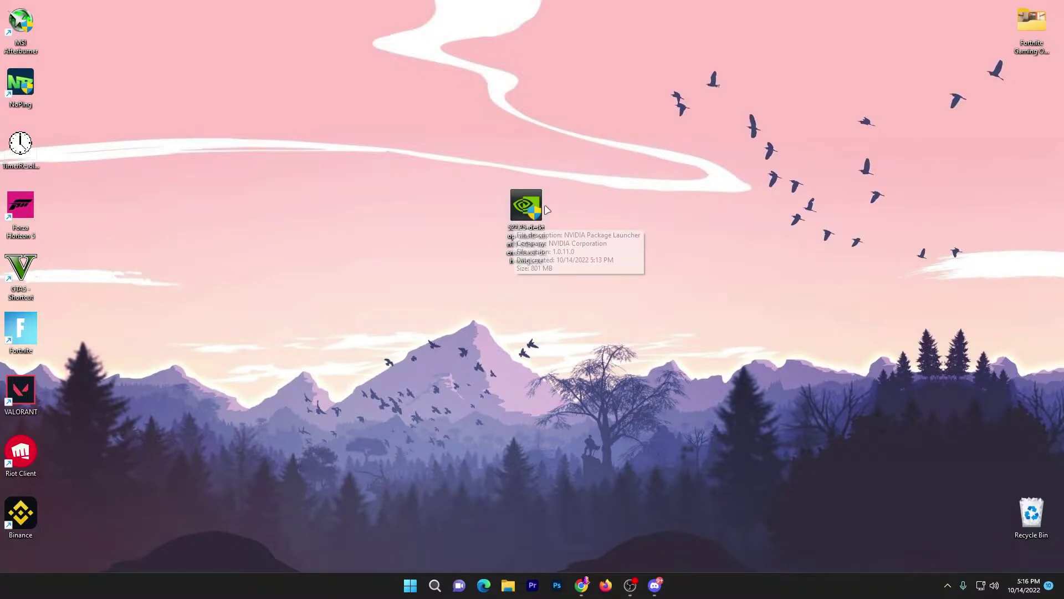
- Install only the NVIDIA Graphics Driver with the Express option, then close the finished installer
double_click(531, 209)
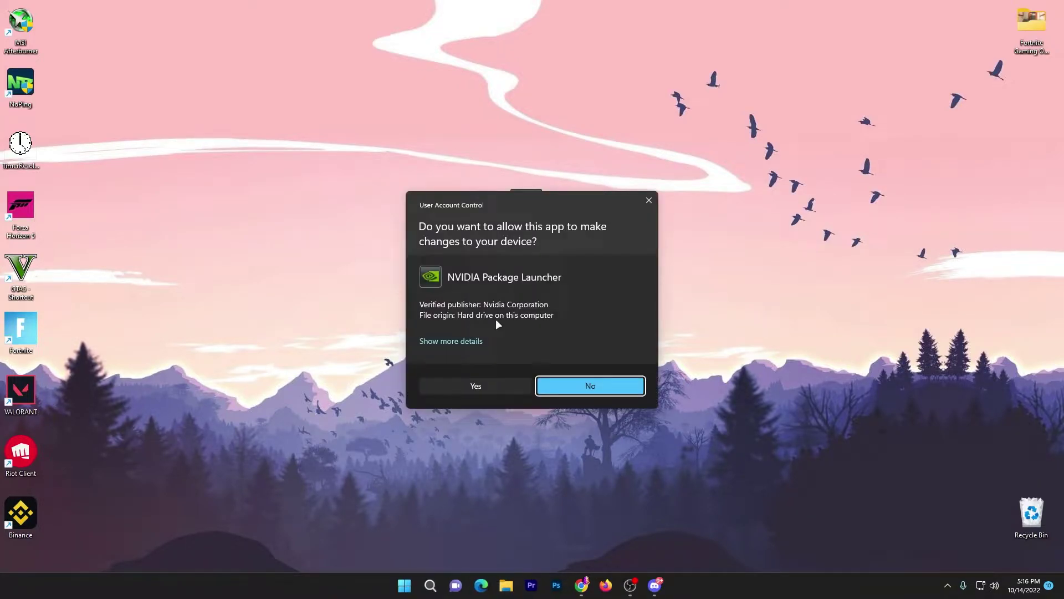
key("alt+y")
left_click(505, 316)
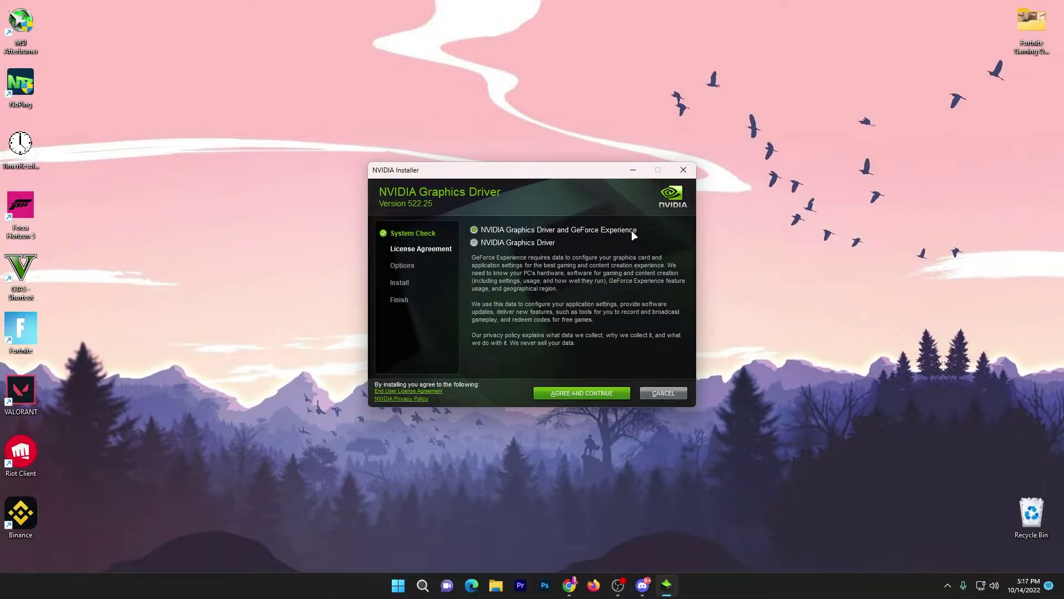
left_click(496, 243)
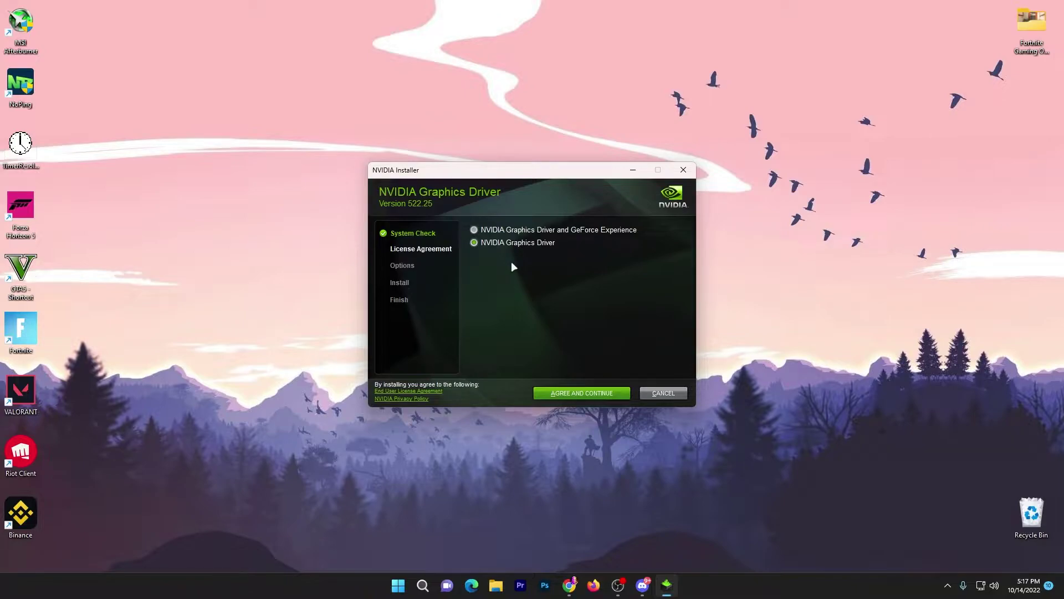
left_click(567, 394)
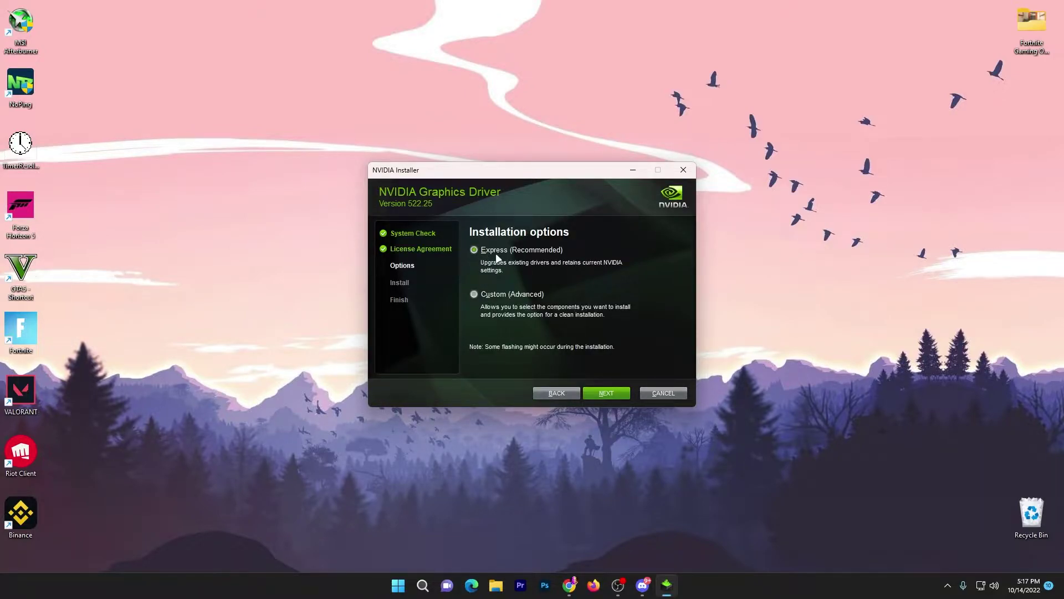
left_click(610, 395)
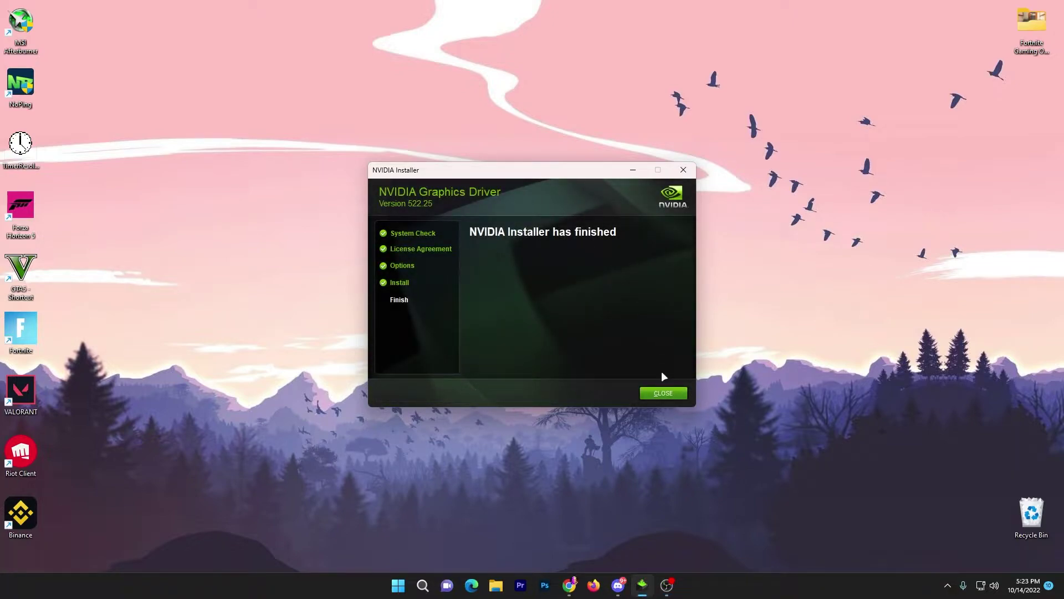
left_click(669, 395)
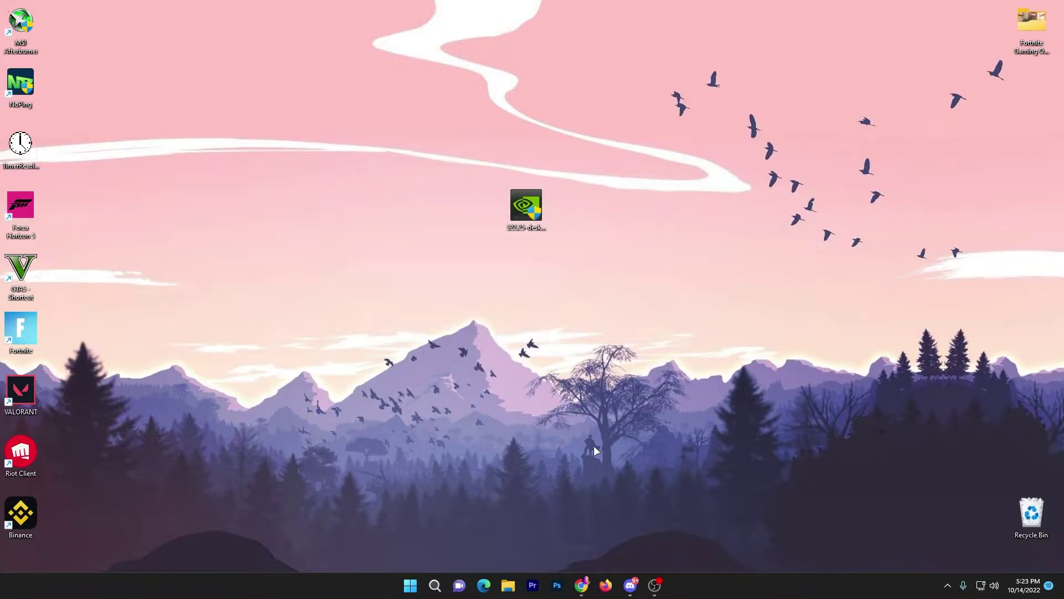
- Search UPTO Packs for 'nvidia' and open the Best NVIDIA Control Panel Updated Settings for Gaming post
left_click(586, 583)
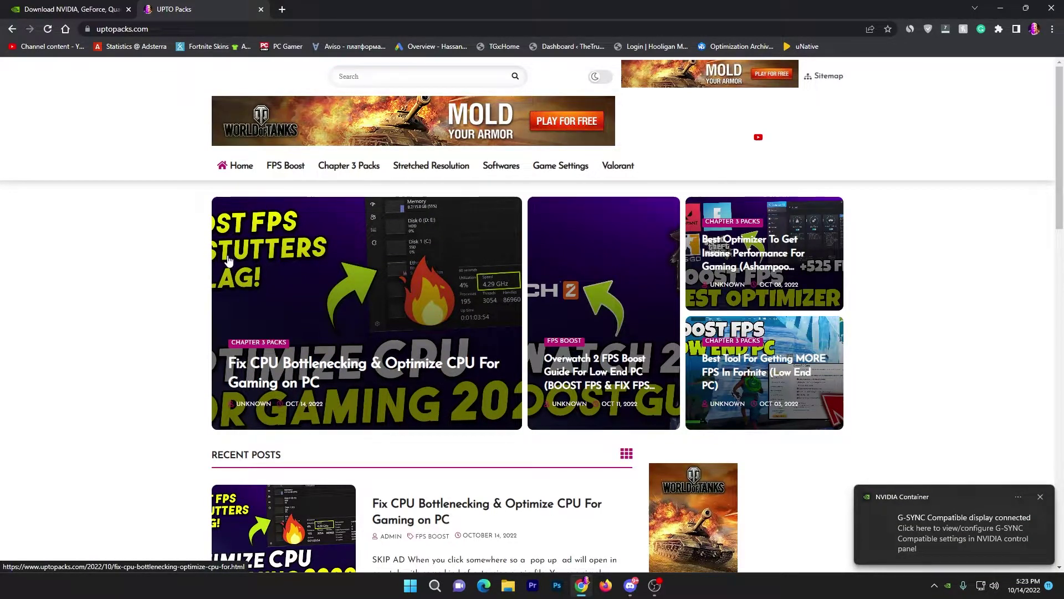
left_click(355, 77)
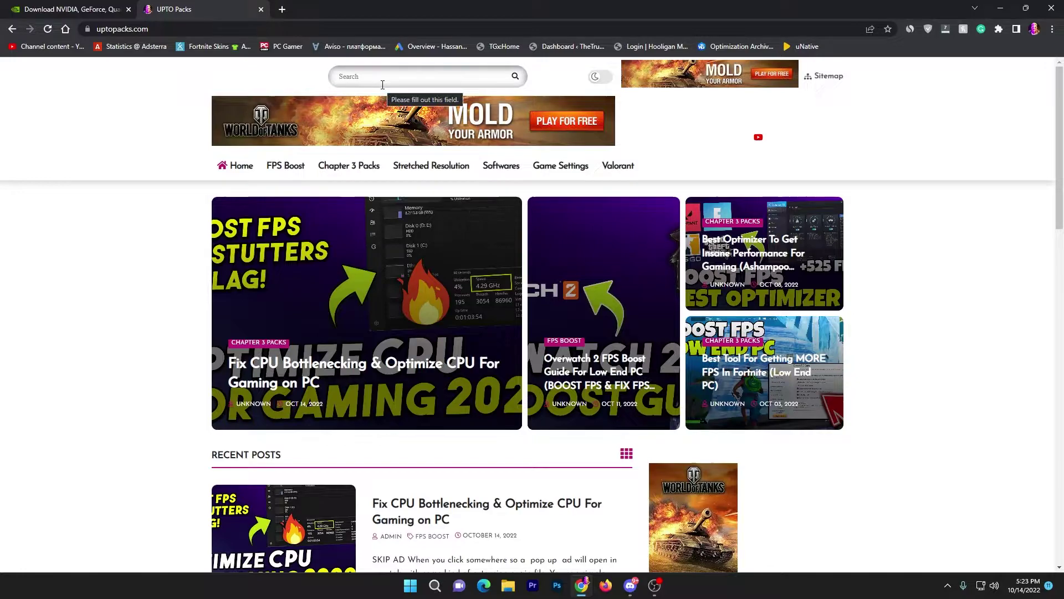
type("nvidia")
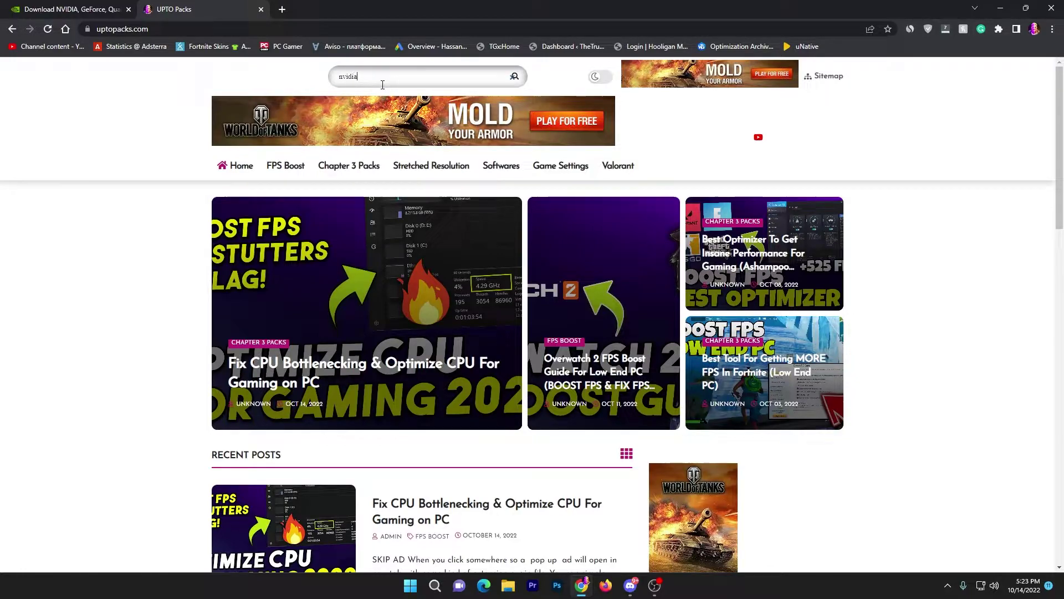
key("Return")
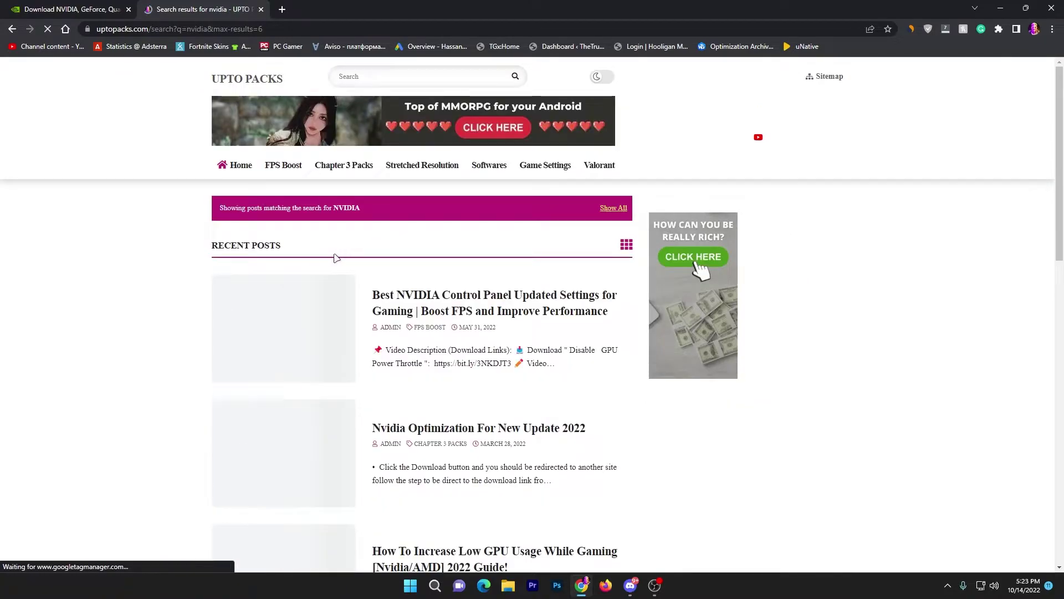
scroll(366, 258, "down", 1)
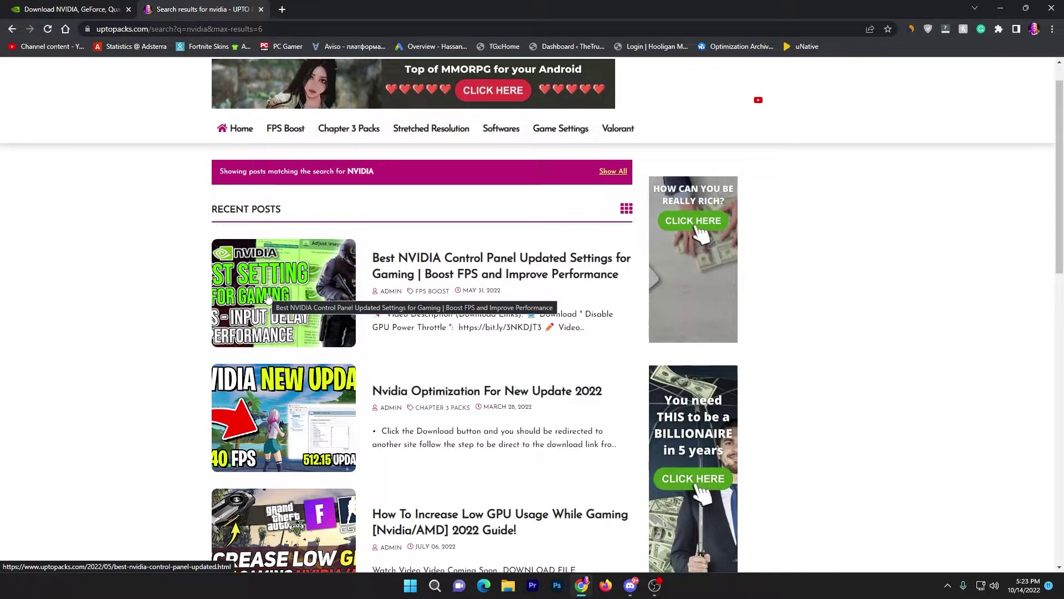
left_click(297, 291)
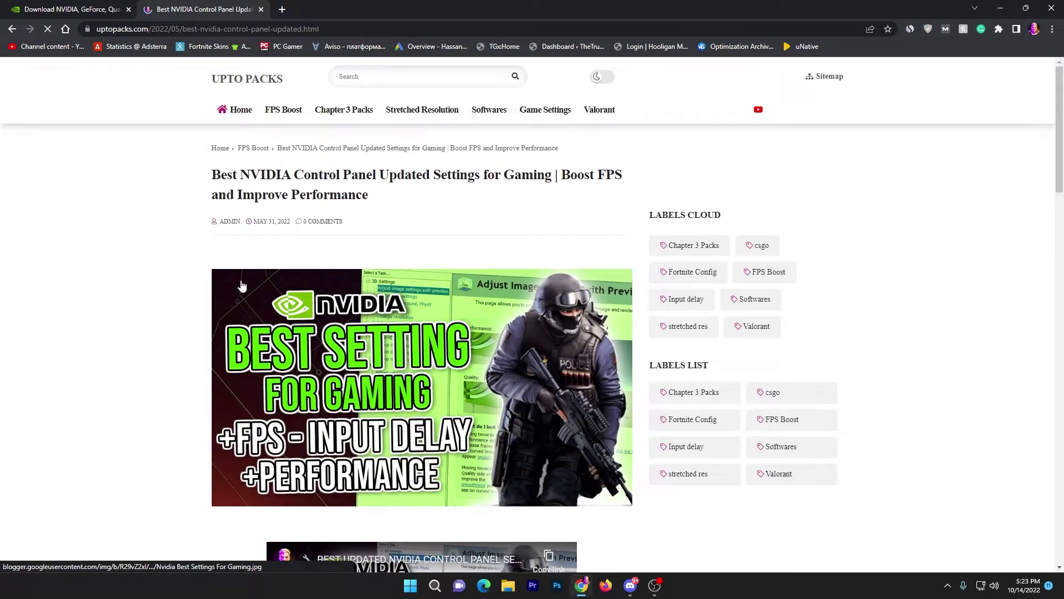
scroll(240, 286, "down", 8)
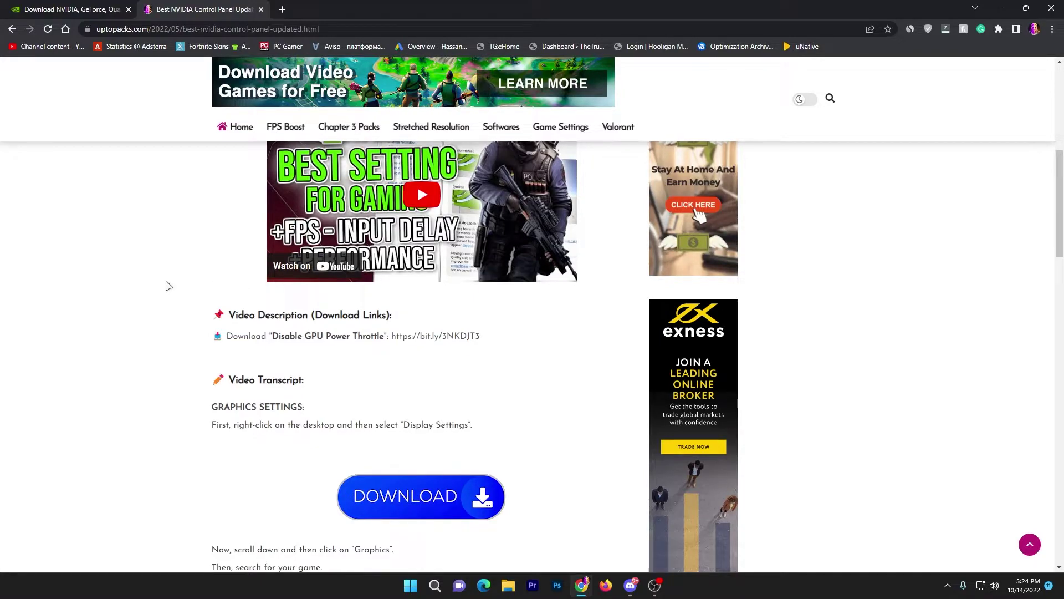
scroll(107, 241, "down", 1)
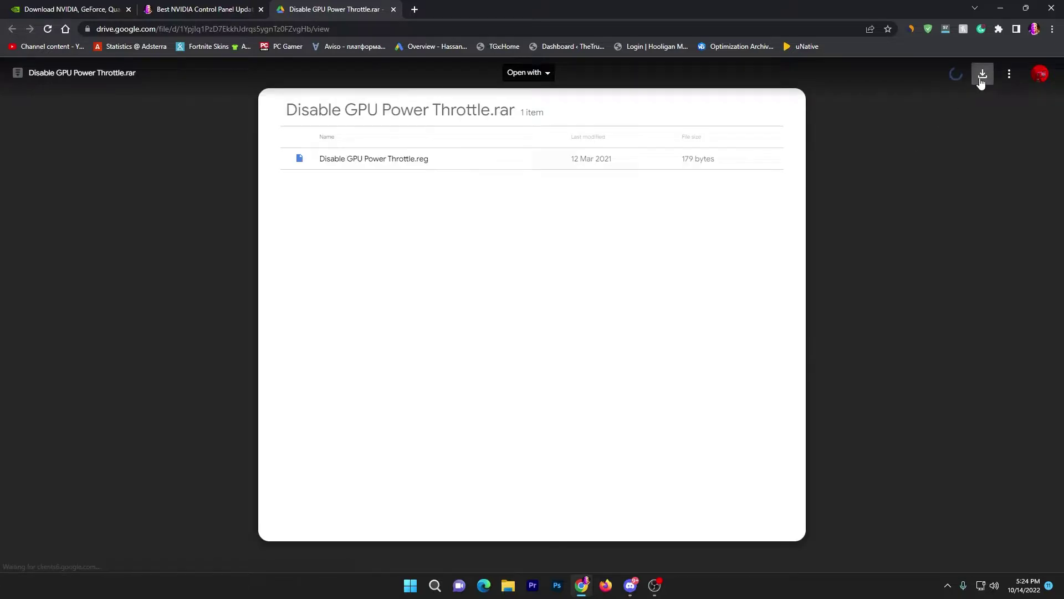
- Download the Disable GPU Power Throttle.rar archive from Google Drive
left_click(982, 74)
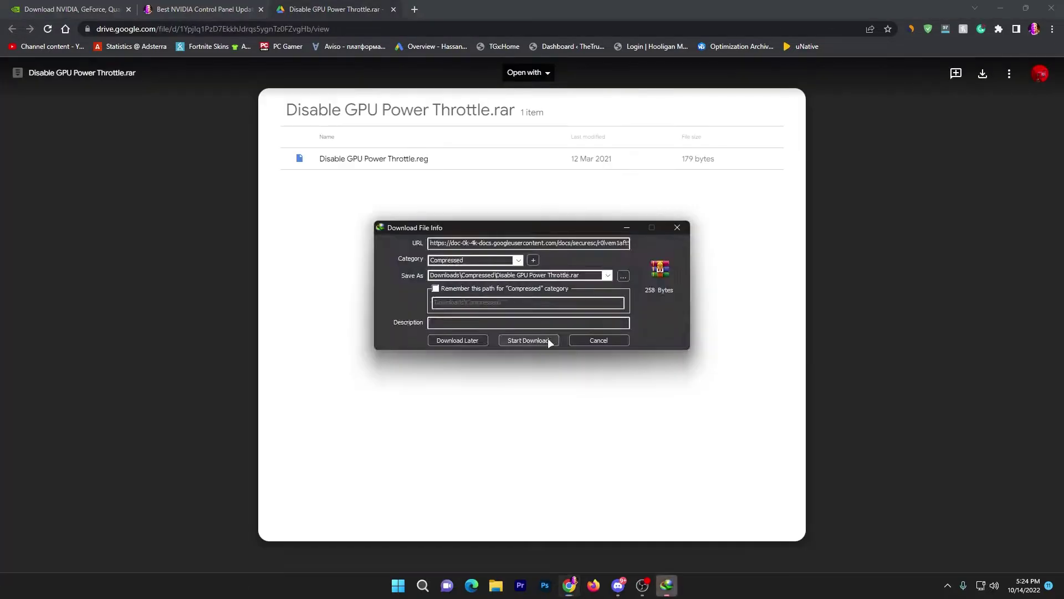
left_click(550, 342)
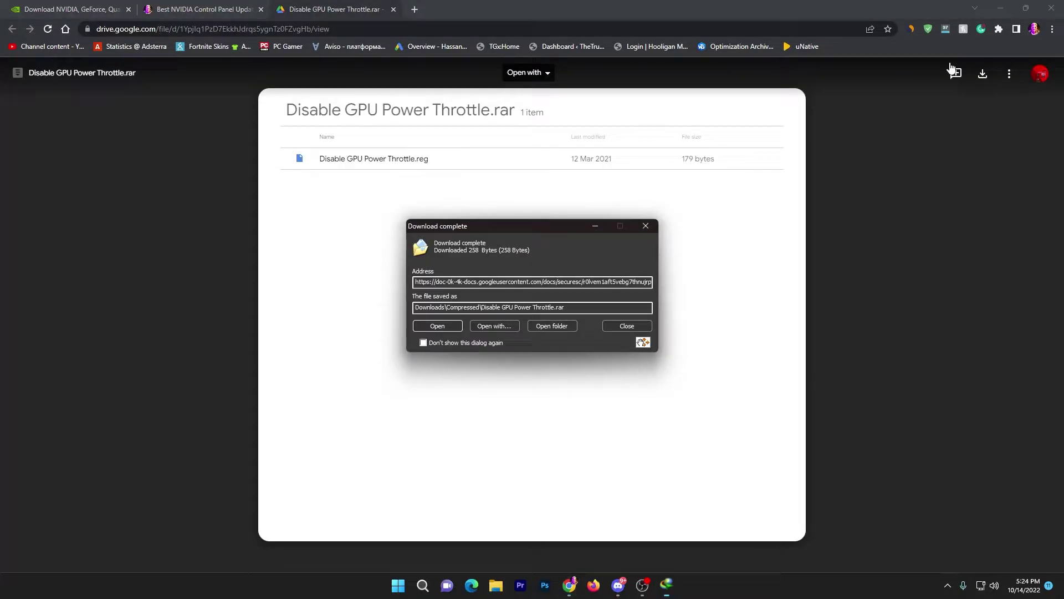
left_click(1000, 8)
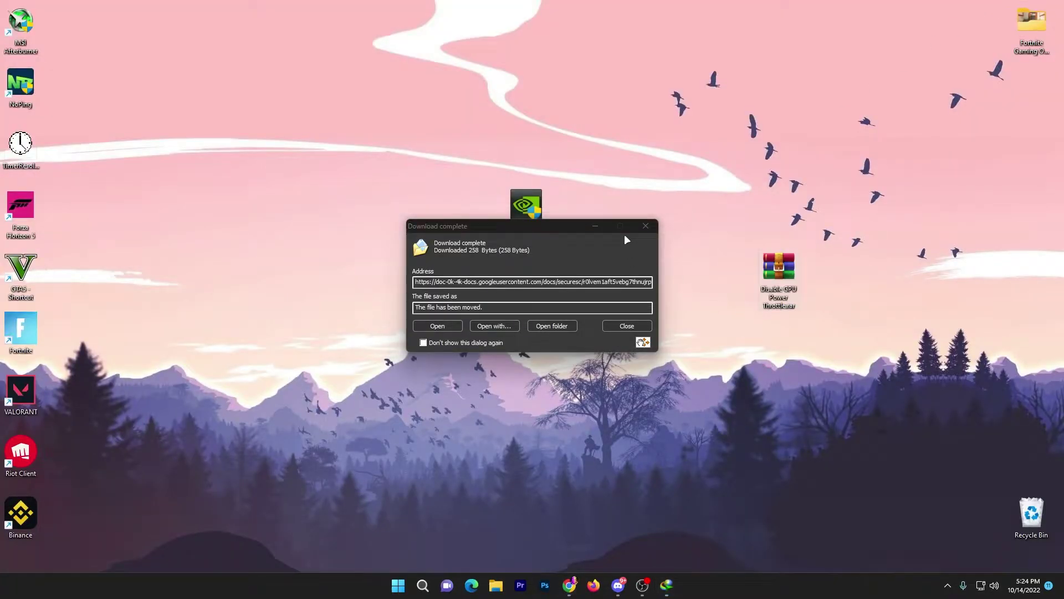
left_click(646, 226)
- Open the archive in WinRAR and extract Disable GPU Power Throttle.reg onto the desktop
double_click(779, 268)
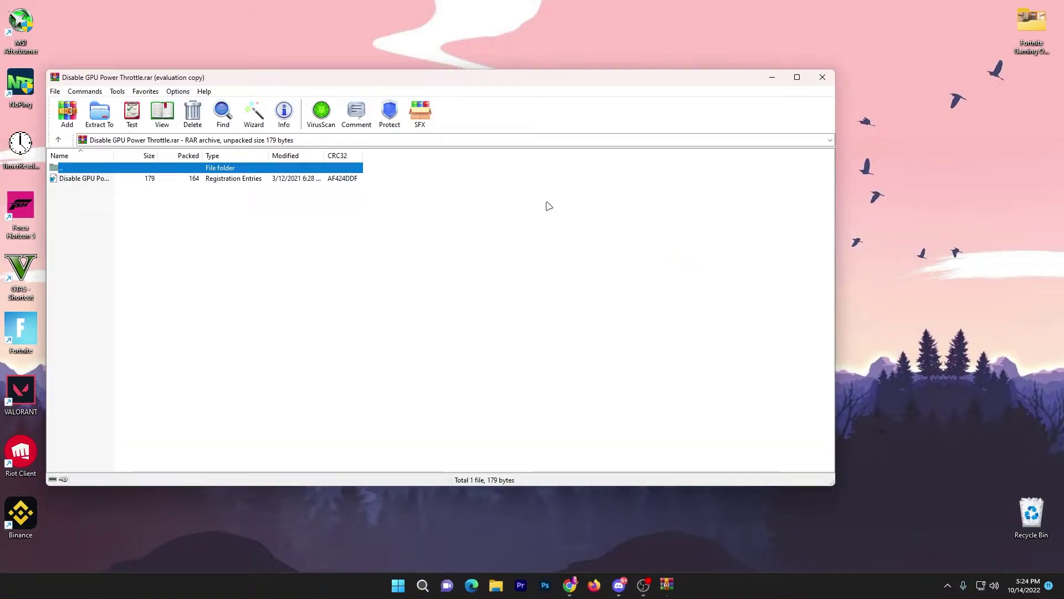
left_click_drag(437, 69, 525, 95)
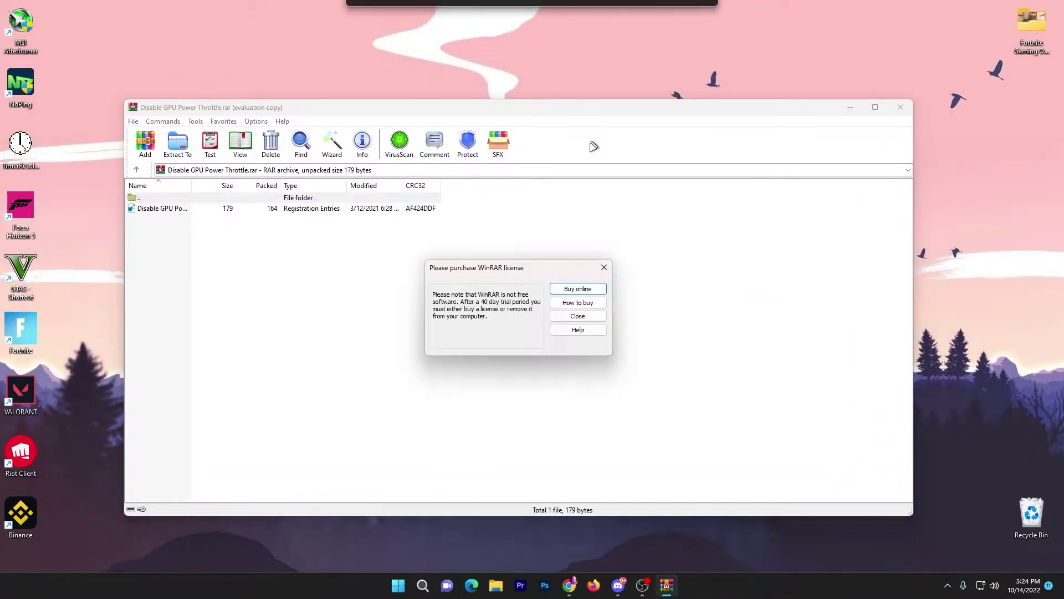
left_click(580, 314)
left_click(137, 180)
left_click_drag(137, 180, 563, 209)
- Close WinRAR and merge Disable GPU Power Throttle.reg into the registry, accepting every confirmation
left_click(822, 78)
double_click(563, 206)
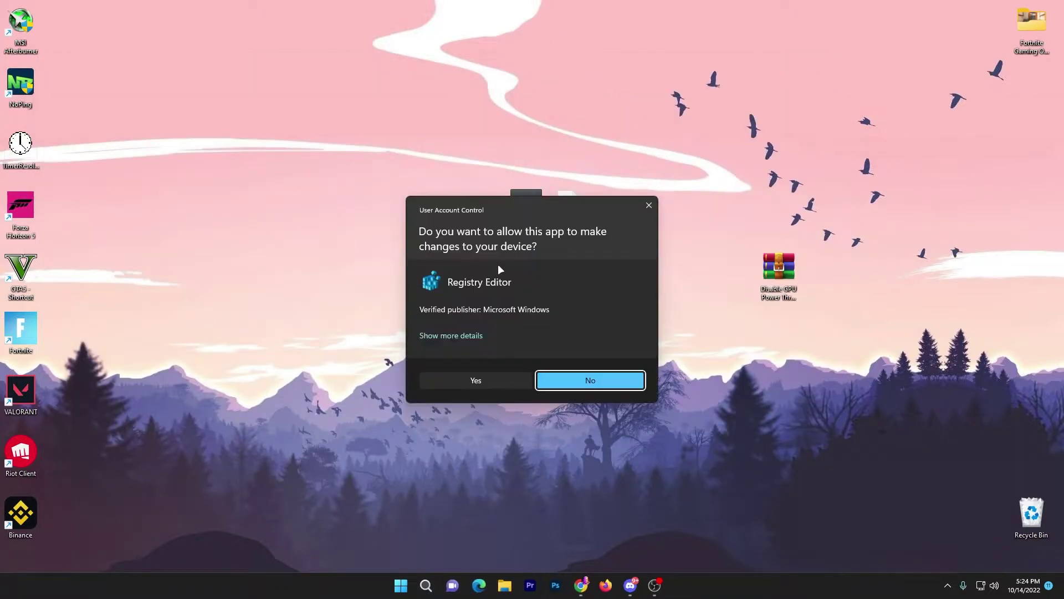
left_click(475, 380)
left_click(615, 300)
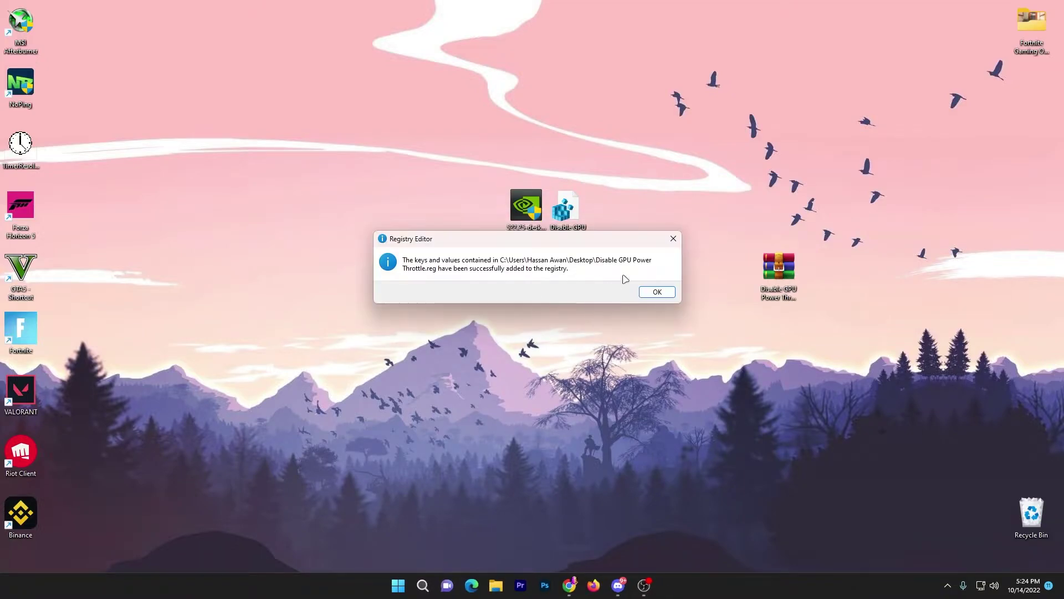
left_click(656, 291)
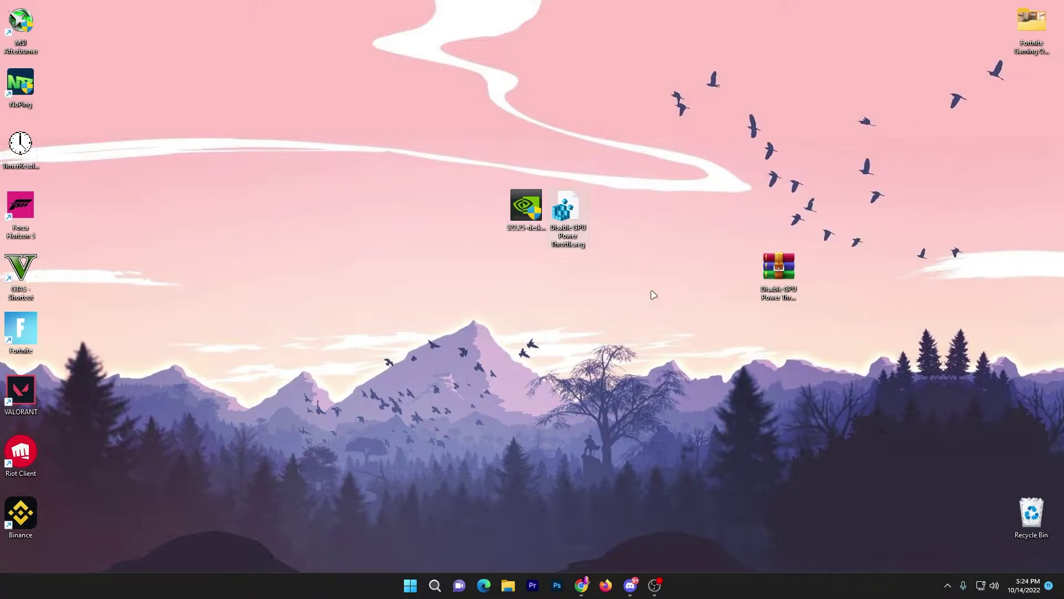
- Browse to C:\Program Files\Epic Games\Fortnite\FortniteGame\Binaries\Win64 and locate FortniteClient-Win64-Shipping.exe
left_click(507, 586)
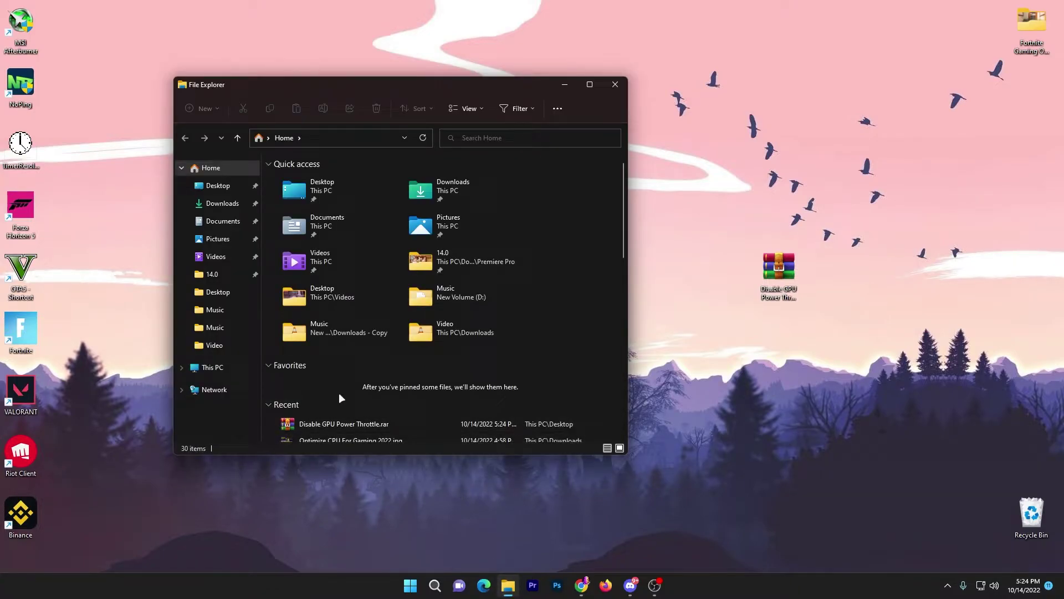
left_click(249, 367)
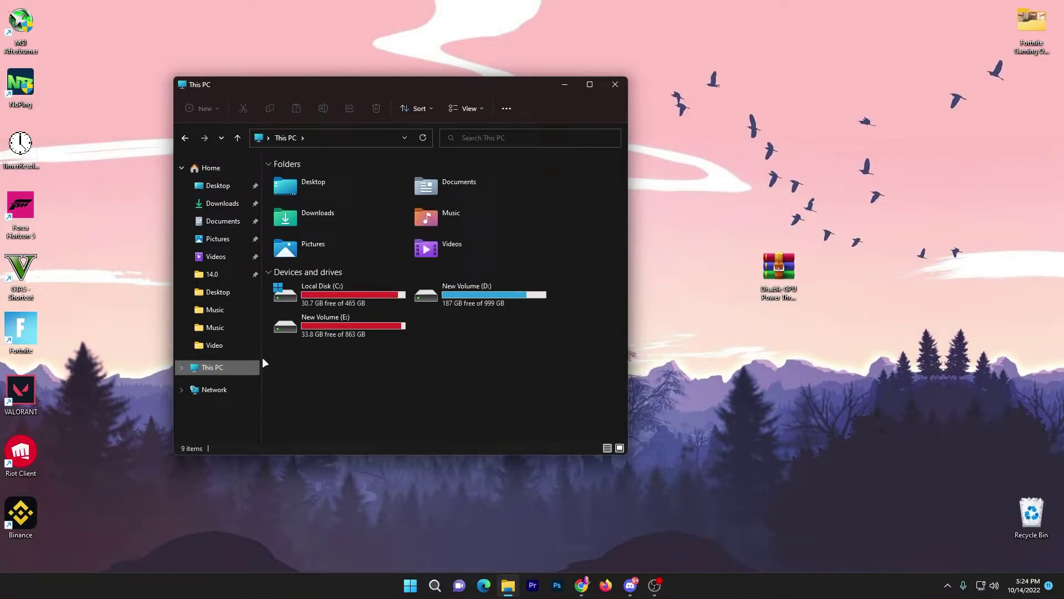
double_click(335, 300)
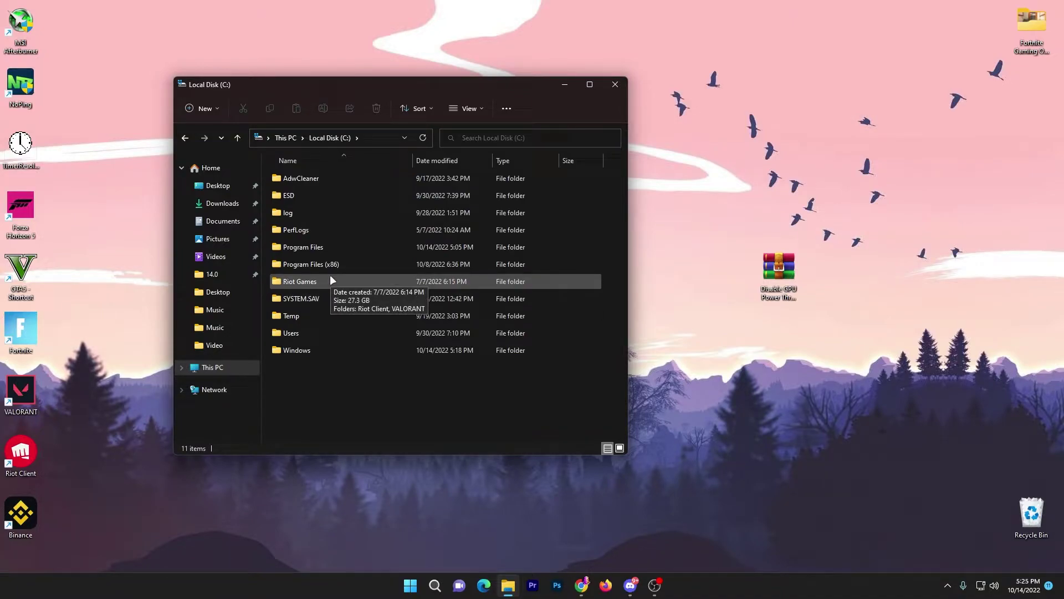
double_click(314, 247)
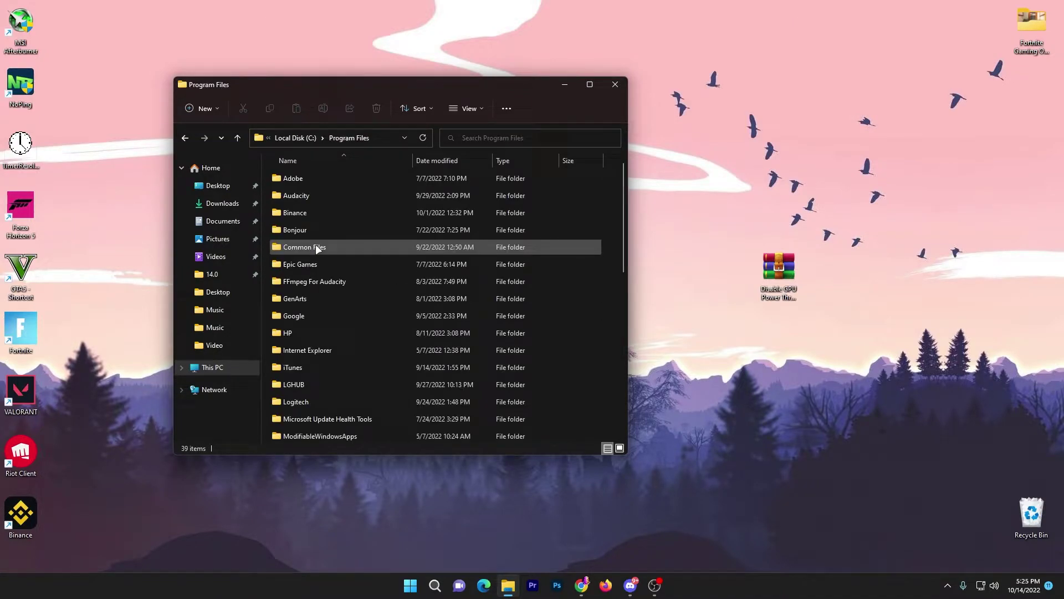
double_click(312, 265)
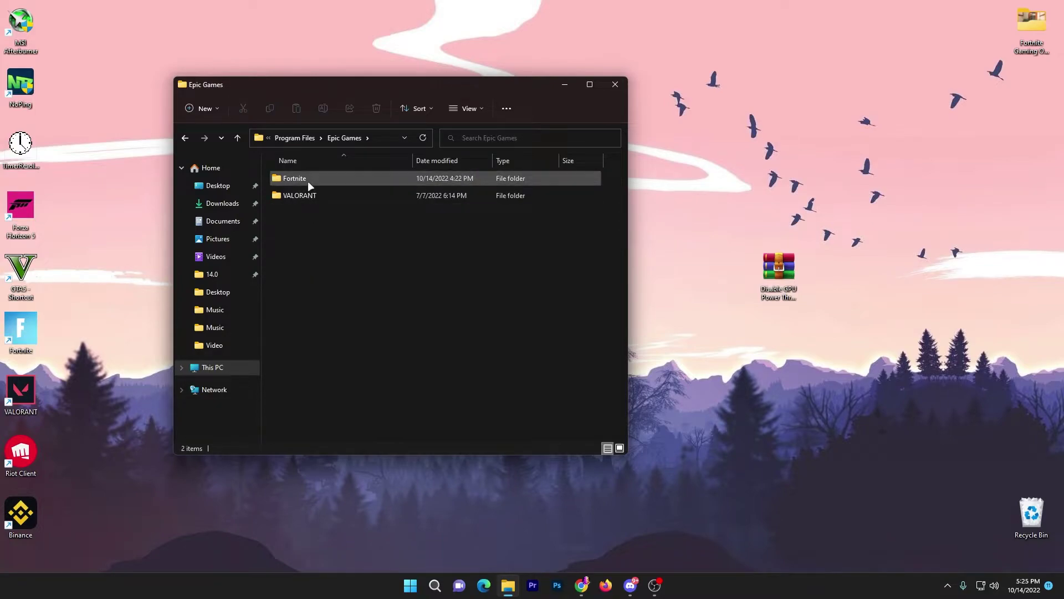
double_click(308, 179)
double_click(304, 230)
double_click(309, 178)
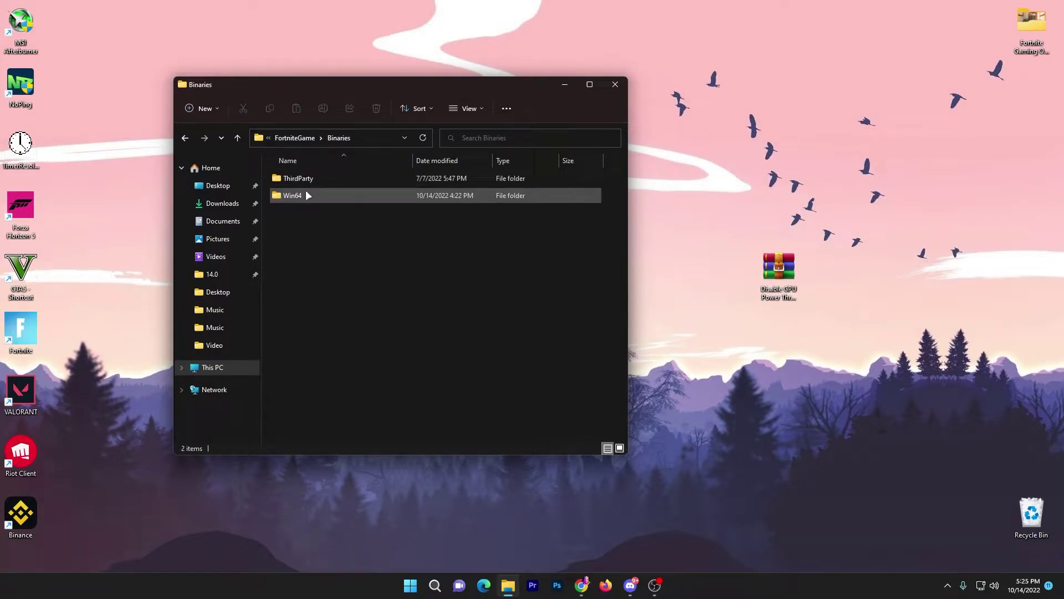
double_click(301, 194)
scroll(351, 281, "down", 4)
scroll(350, 282, "down", 7)
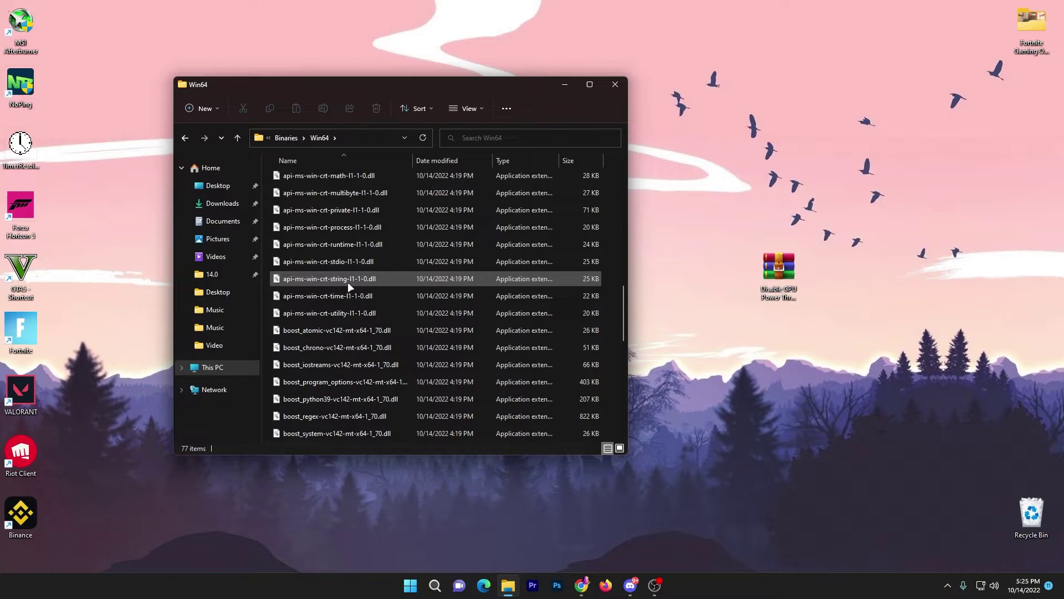
scroll(347, 282, "down", 4)
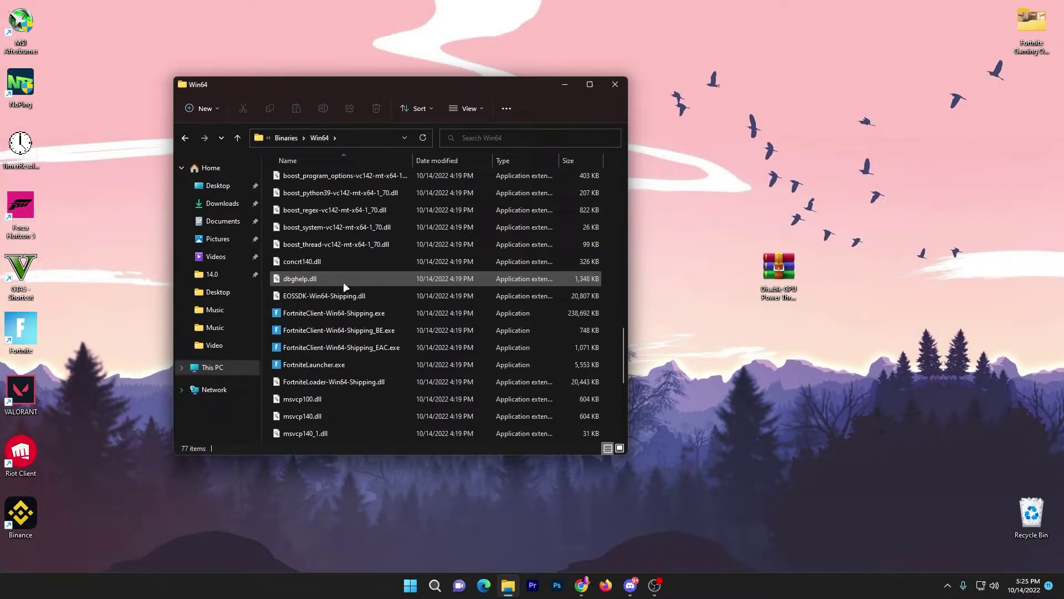
- Give FortniteClient-Win64-Shipping.exe disabled fullscreen optimizations and Application high-DPI scaling override, then close Explorer
right_click(321, 313)
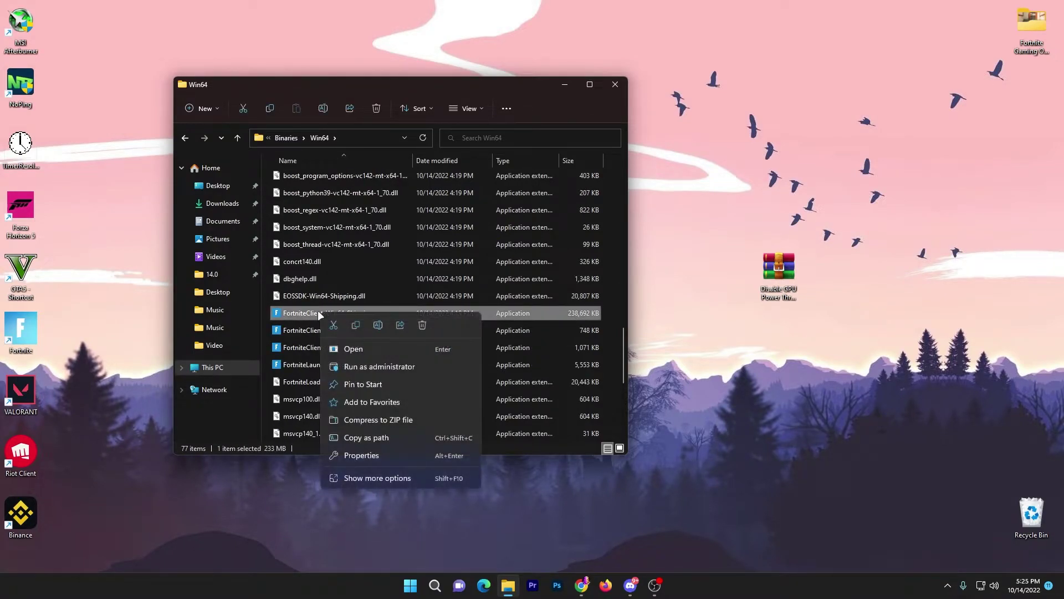
left_click(356, 455)
left_click(421, 291)
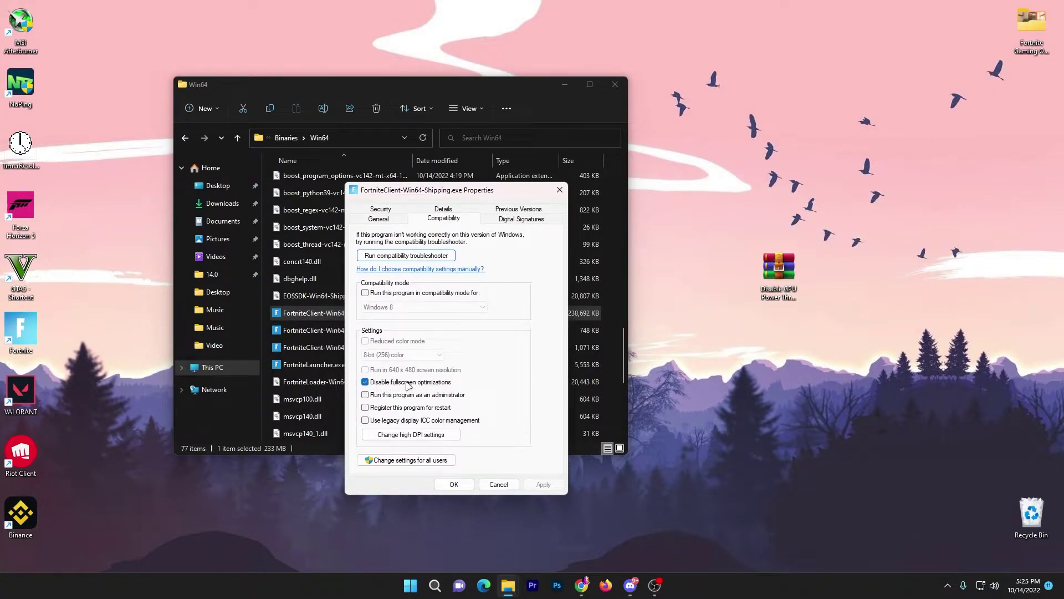
left_click(403, 436)
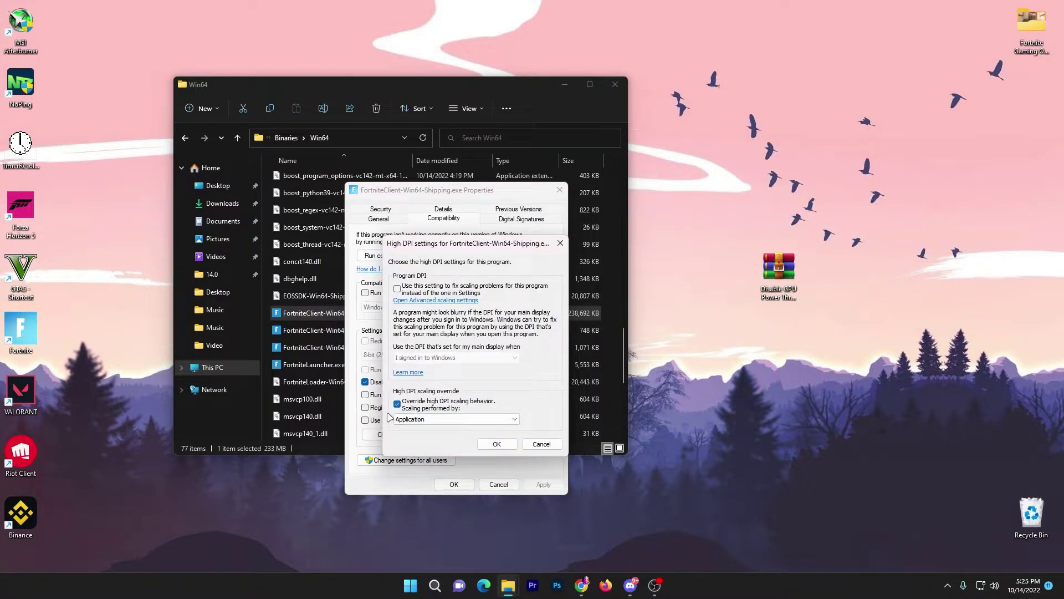
left_click(496, 445)
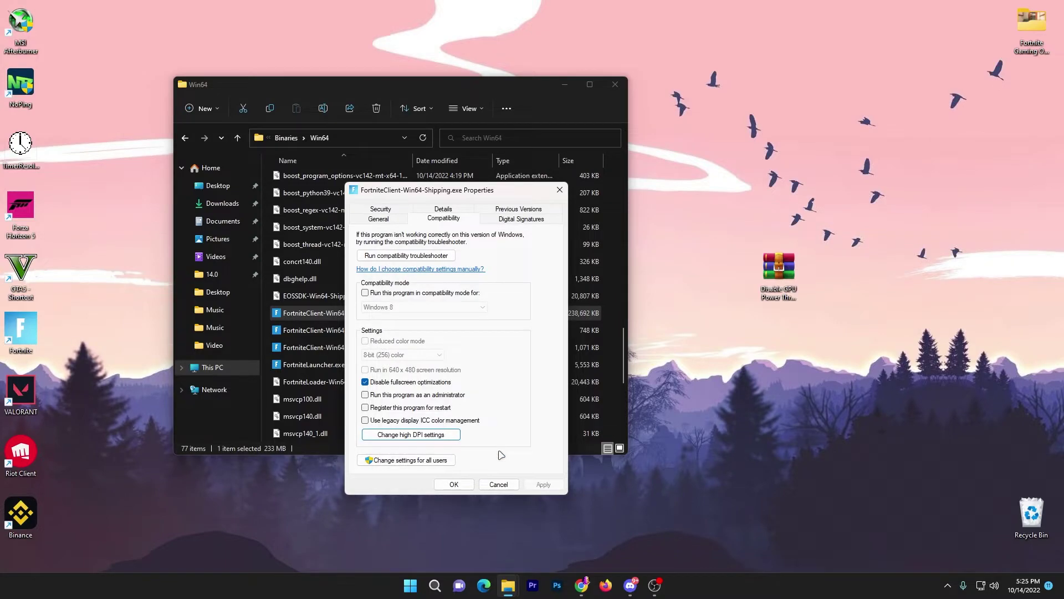
left_click(456, 486)
left_click(613, 86)
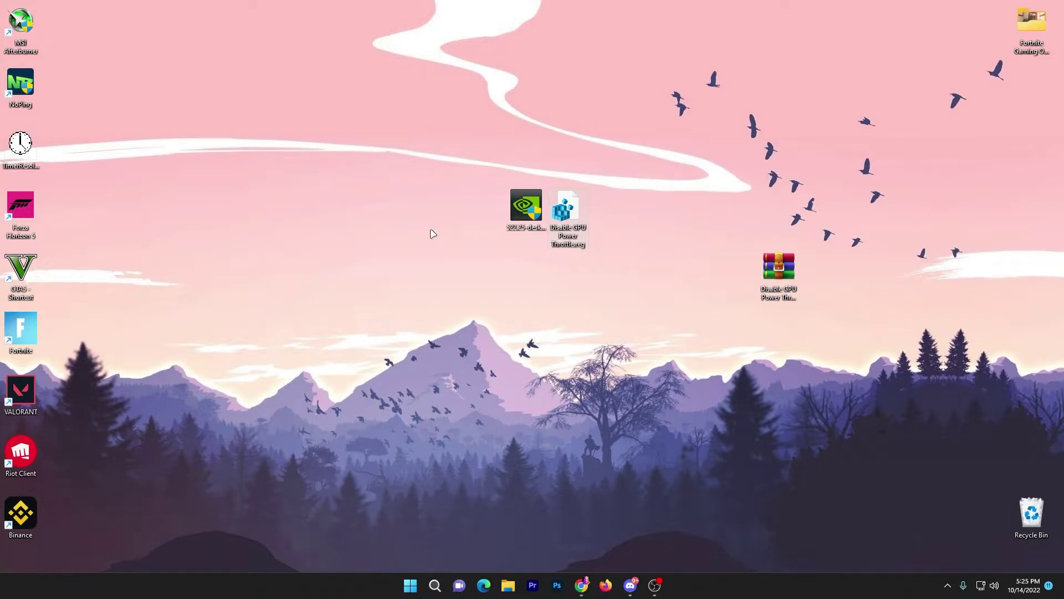
- Launch NVIDIA Control Panel from the desktop menu and choose 'Use the advanced 3D image settings'
right_click(439, 191)
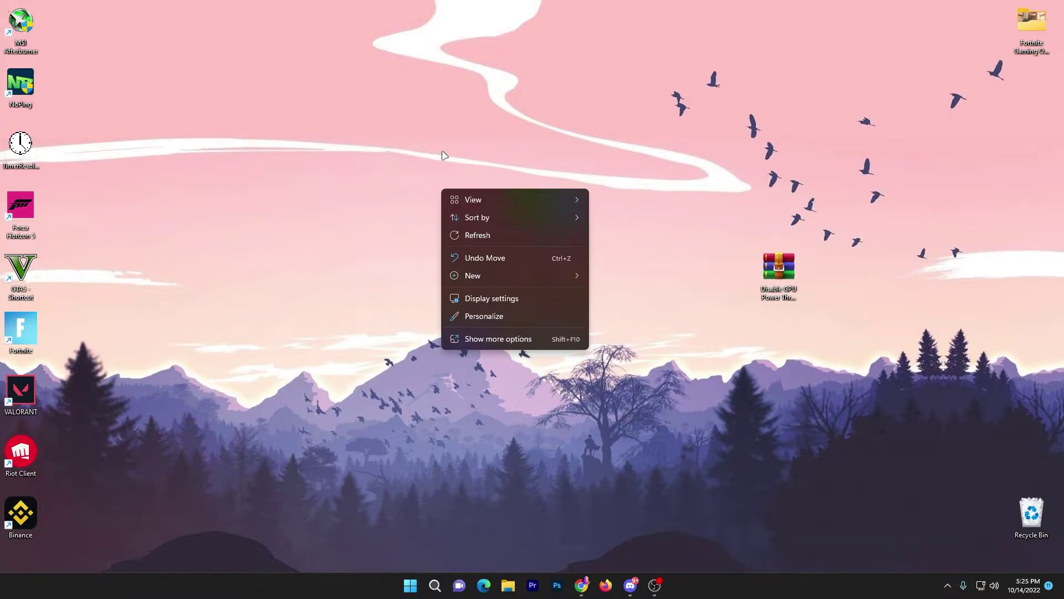
left_click(492, 339)
left_click(530, 420)
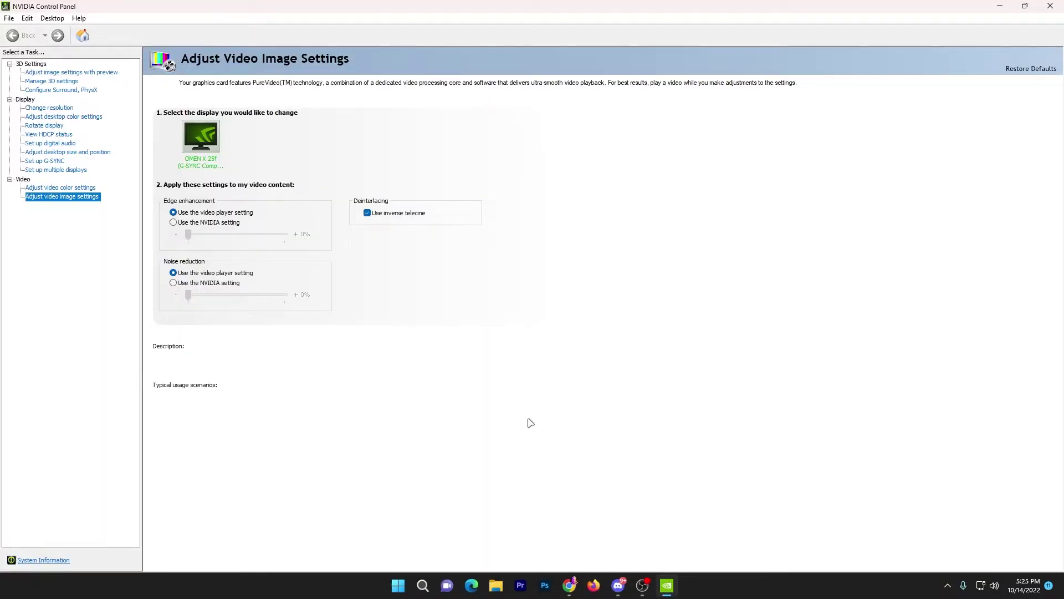
left_click(37, 74)
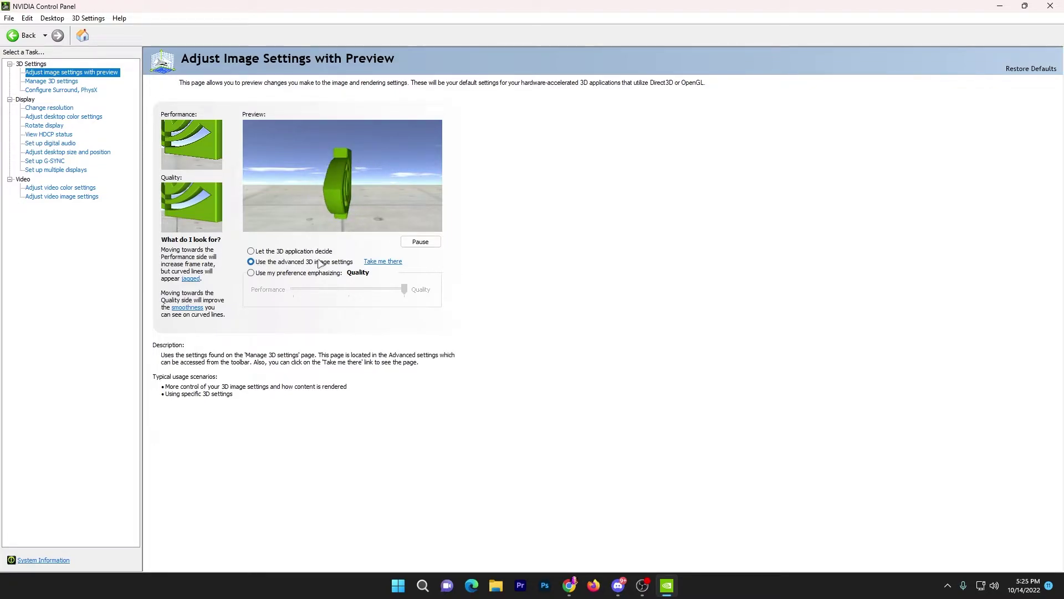
left_click_drag(535, 7, 583, 72)
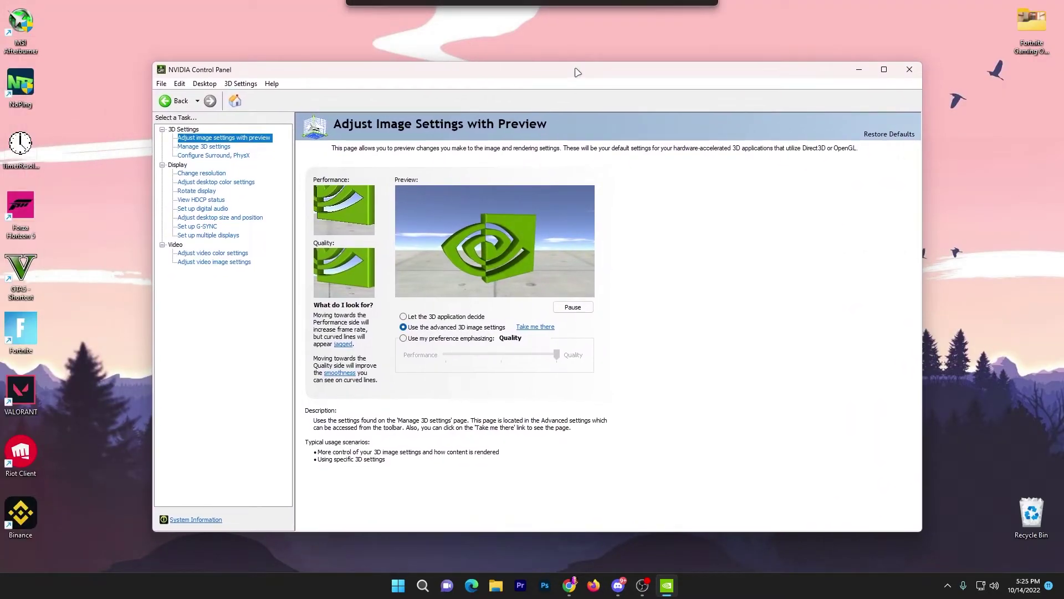
- Set global Image Scaling to On (GPU Scaling & Sharpening) at 50% with Overlay Indicator ticked
left_click(228, 147)
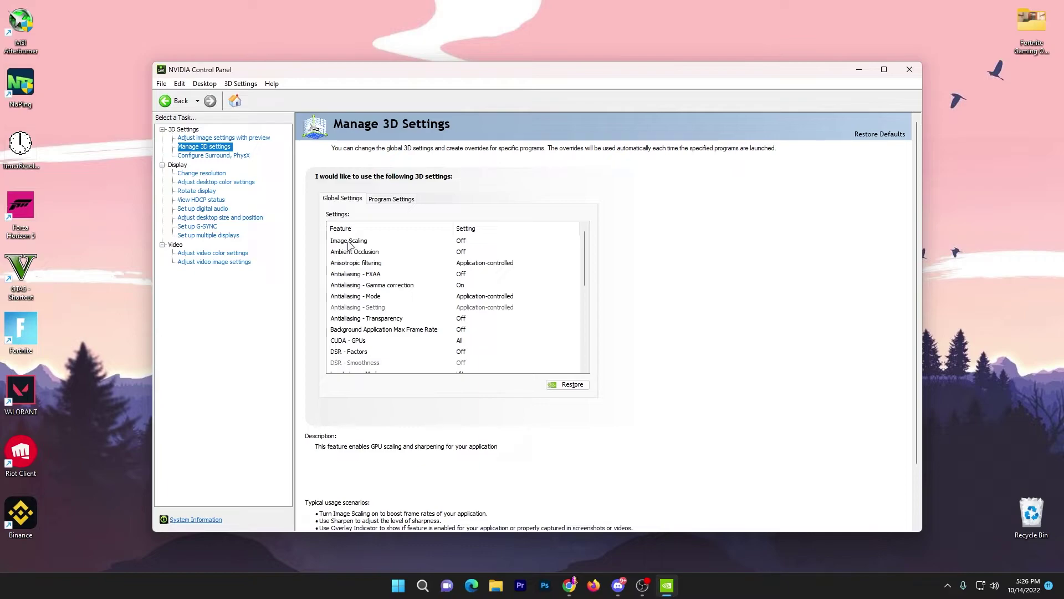
left_click(472, 241)
left_click(478, 242)
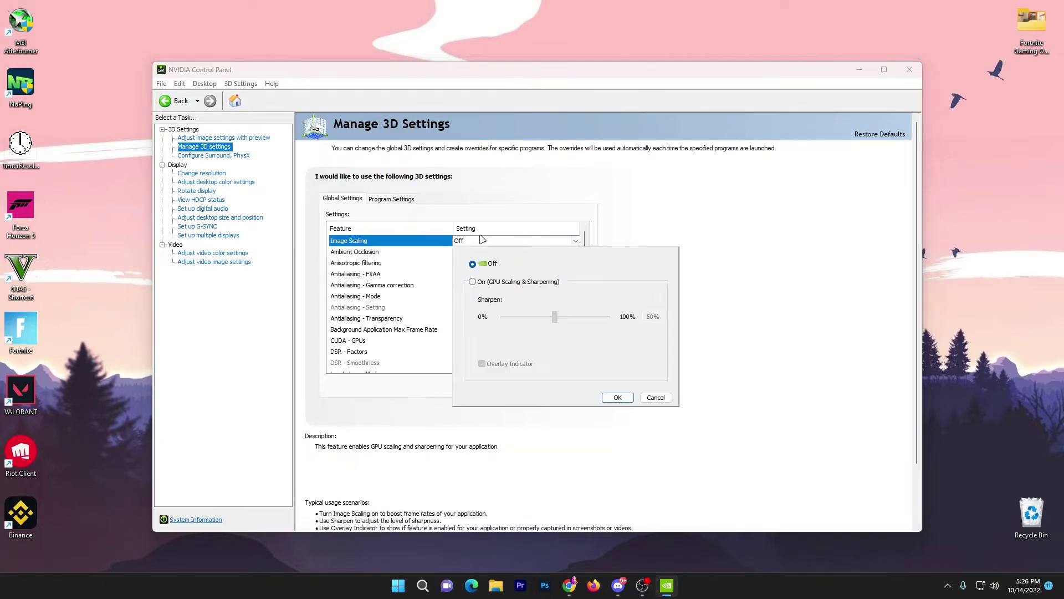
left_click(472, 282)
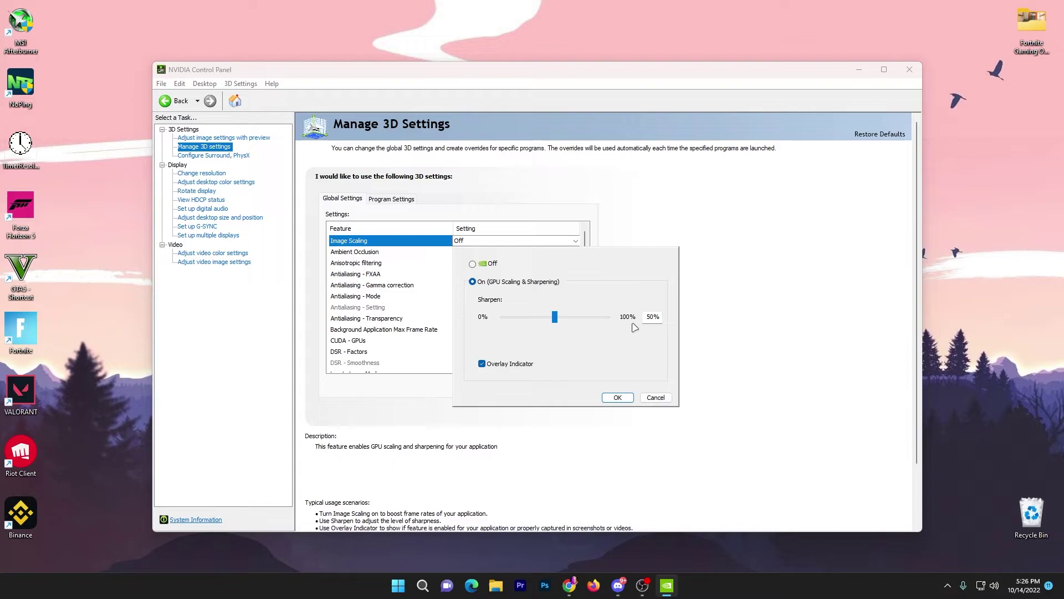
left_click(481, 364)
left_click(616, 399)
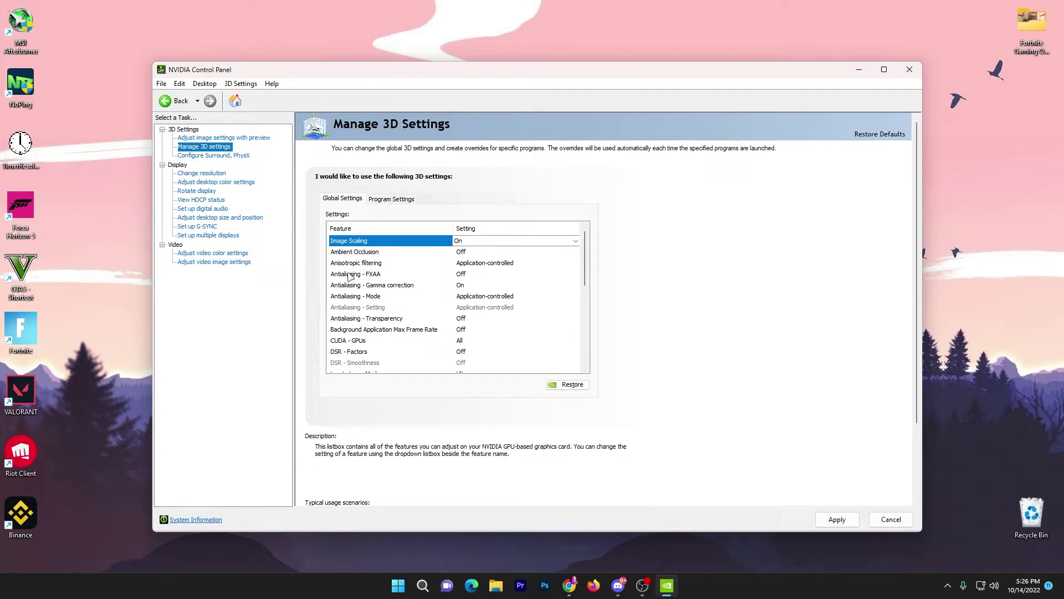
- Review the Global Settings list, then switch to Adjust desktop size and position, raising the pending-changes prompt
scroll(376, 252, "down", 2)
scroll(368, 260, "up", 2)
scroll(346, 279, "down", 3)
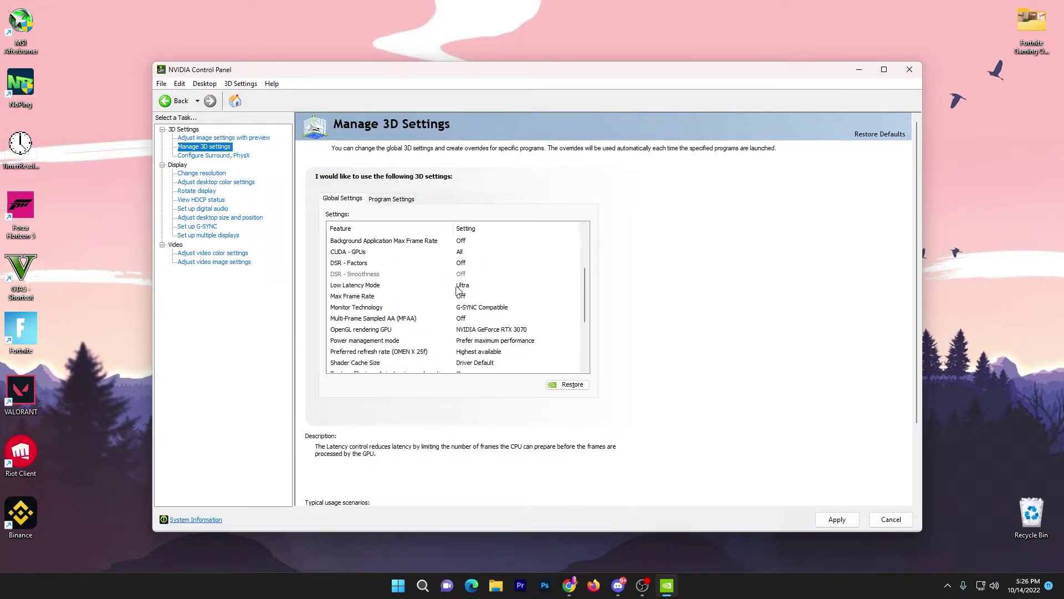
scroll(388, 285, "down", 2)
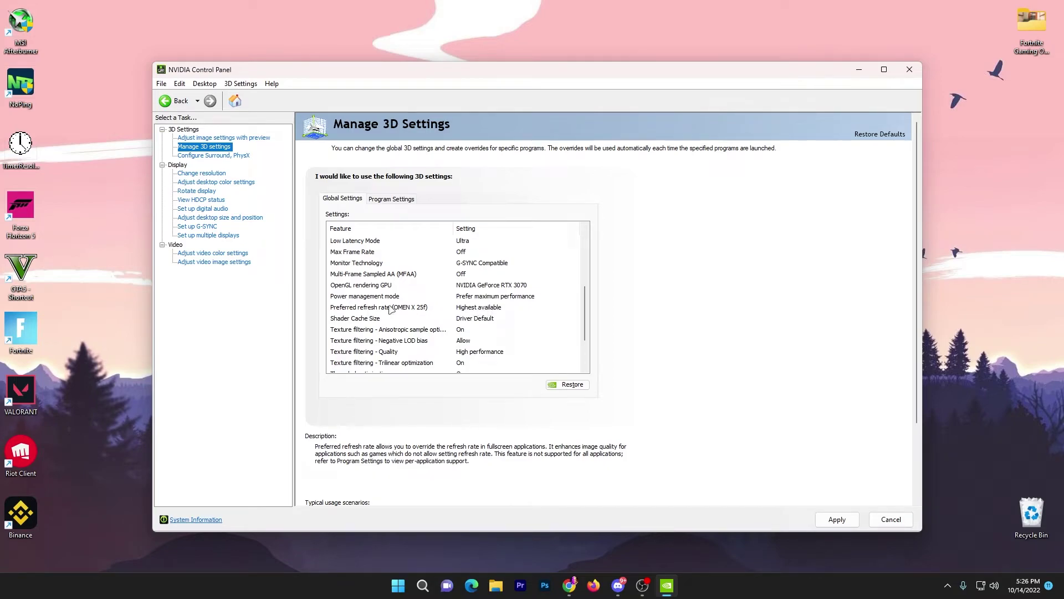
scroll(353, 286, "down", 1)
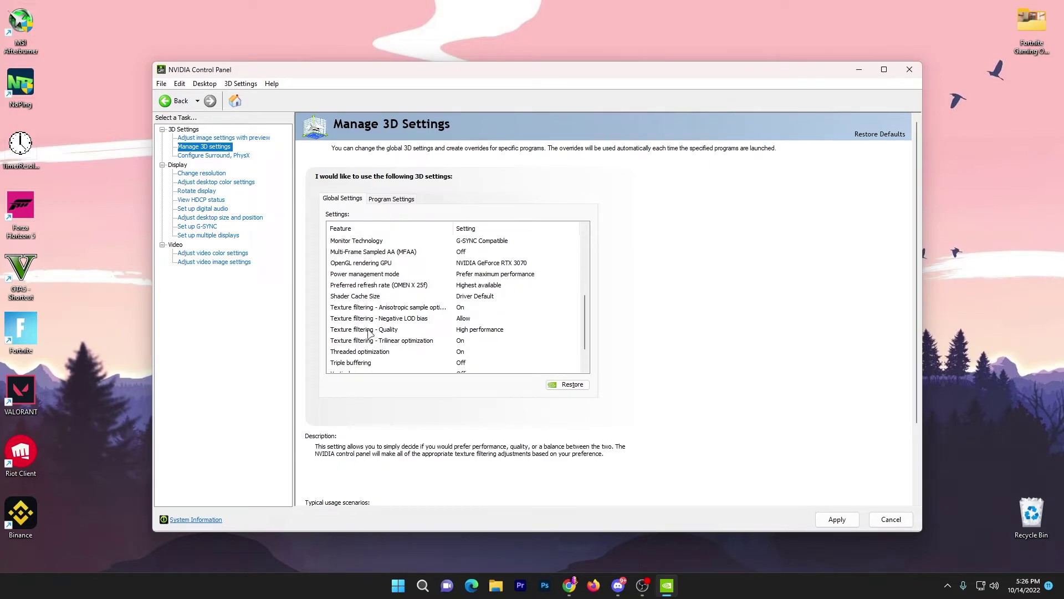
scroll(360, 307, "down", 1)
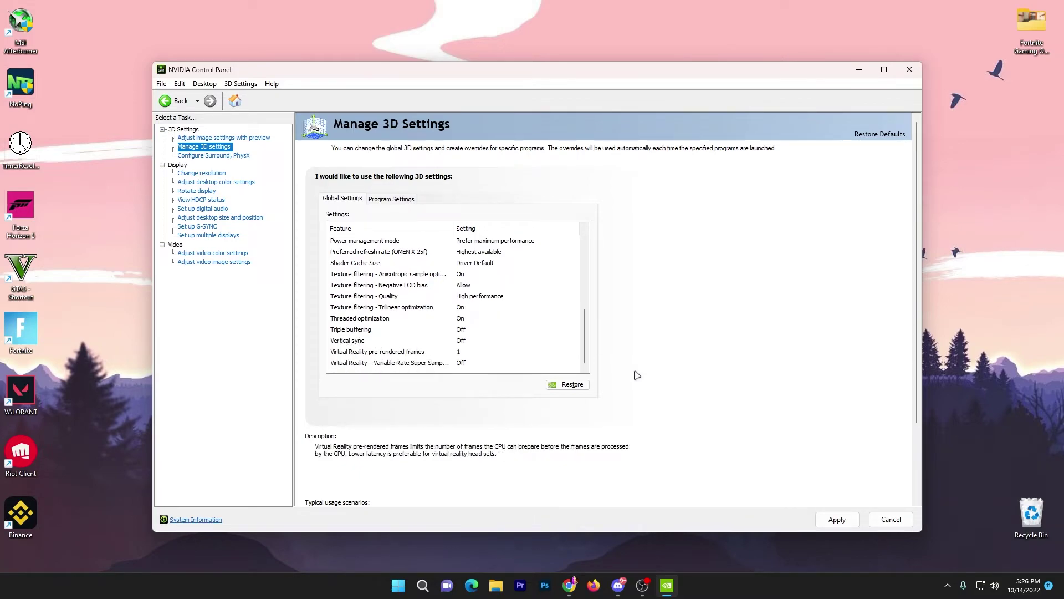
left_click(831, 522)
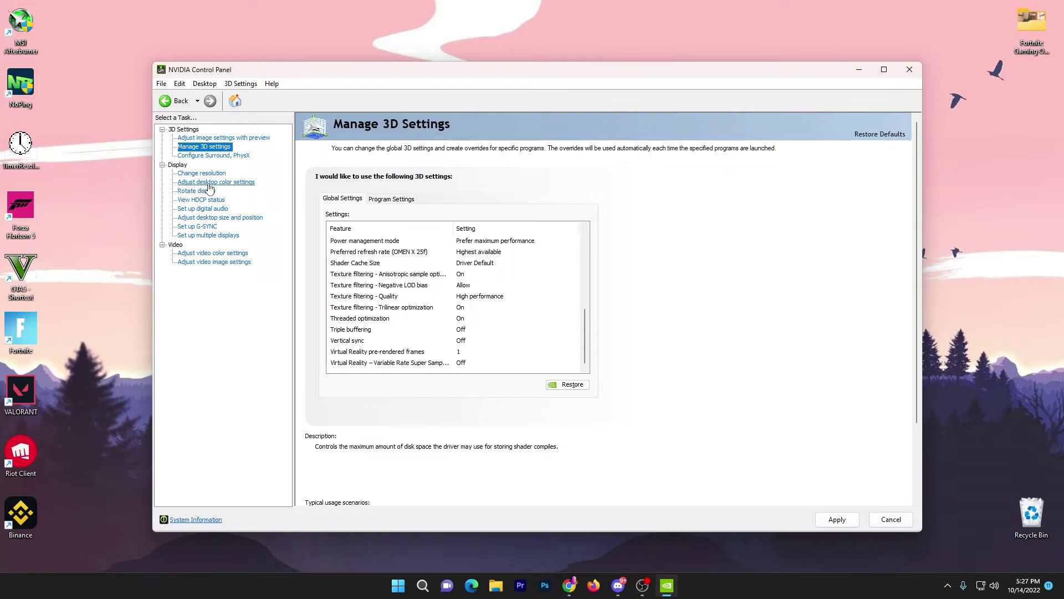
- Discard the pending 3D changes and view desktop size and position: GPU full-screen scaling, 1920 x 1080, 240Hz
left_click(223, 218)
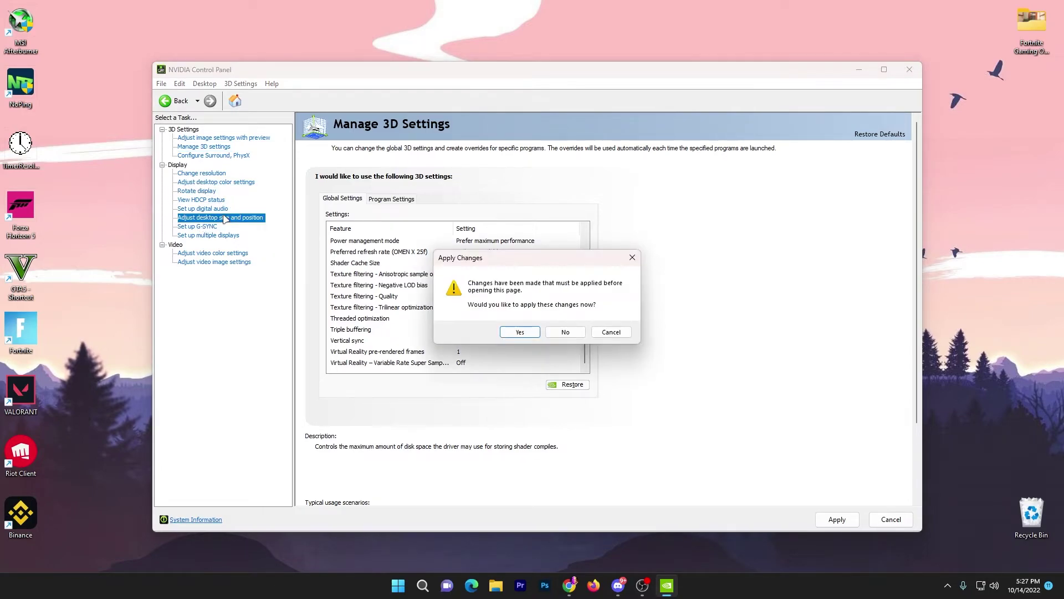
left_click(566, 332)
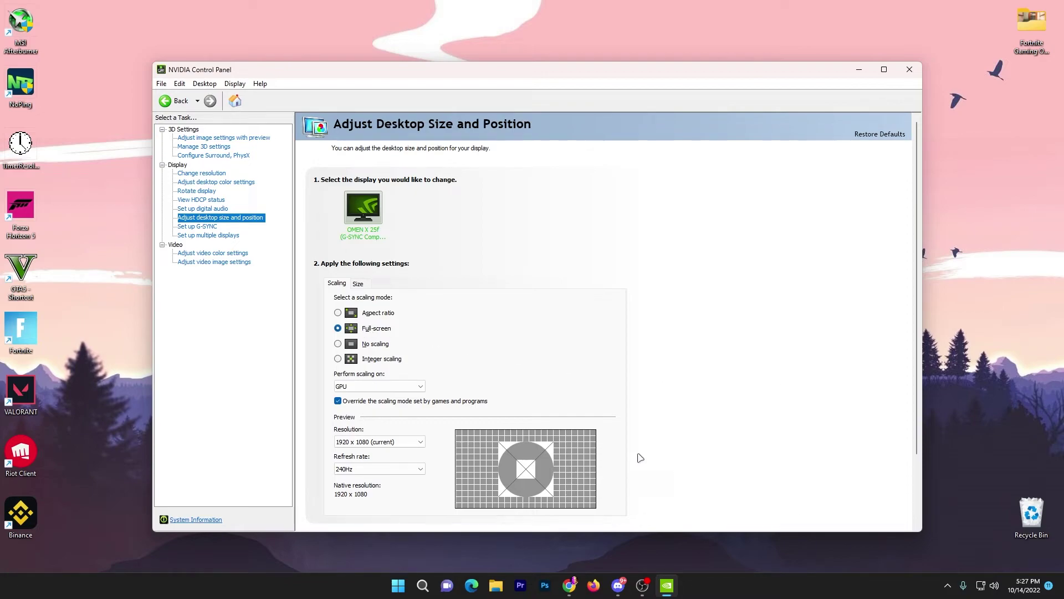
- Review Fortnite's Program Settings: Ultra low latency, prefer maximum performance, Vertical sync Off
left_click(192, 147)
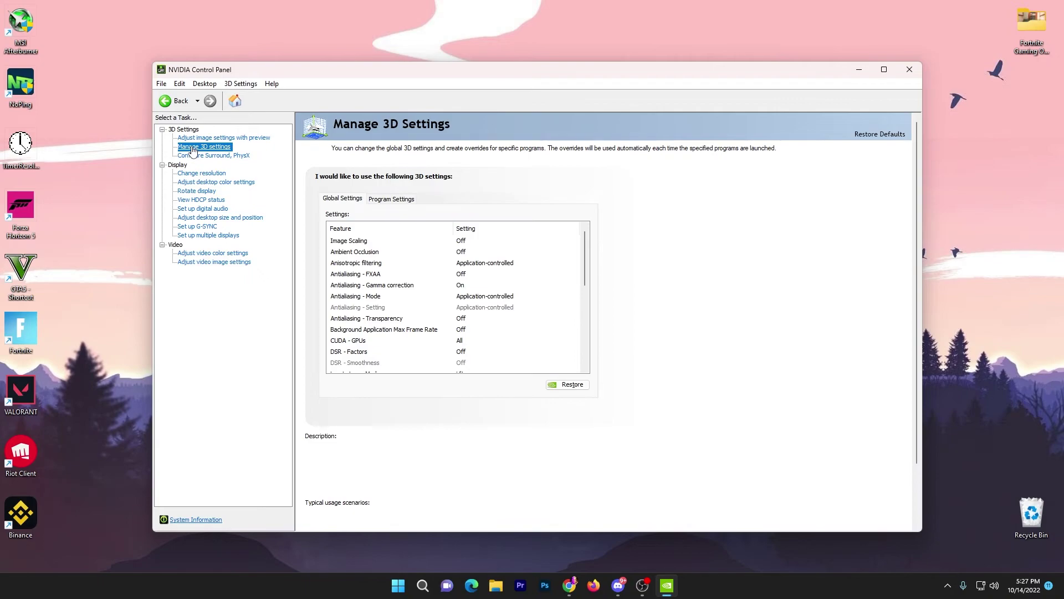
left_click(391, 200)
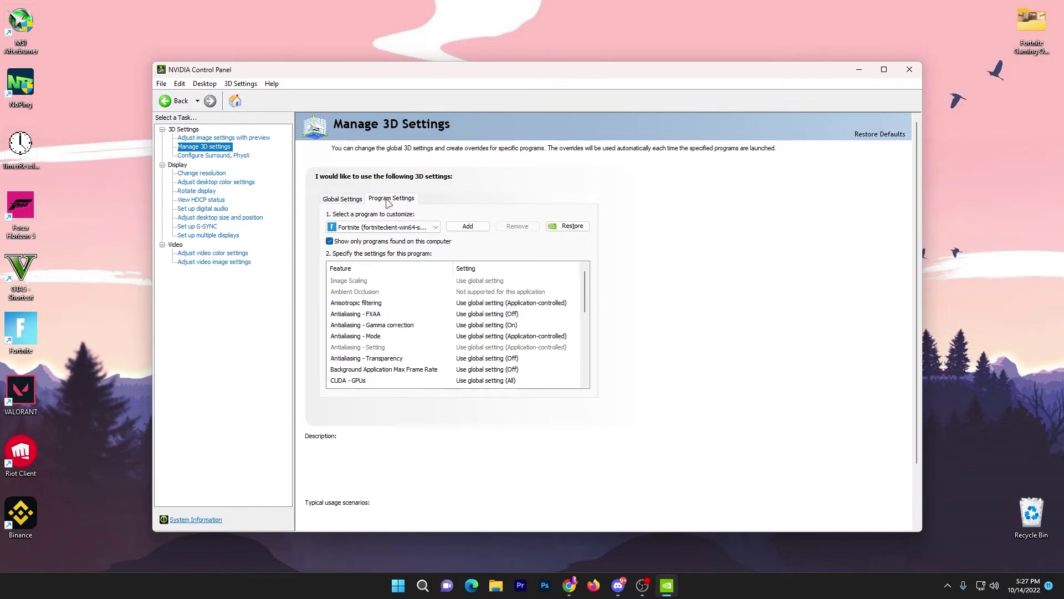
left_click(400, 228)
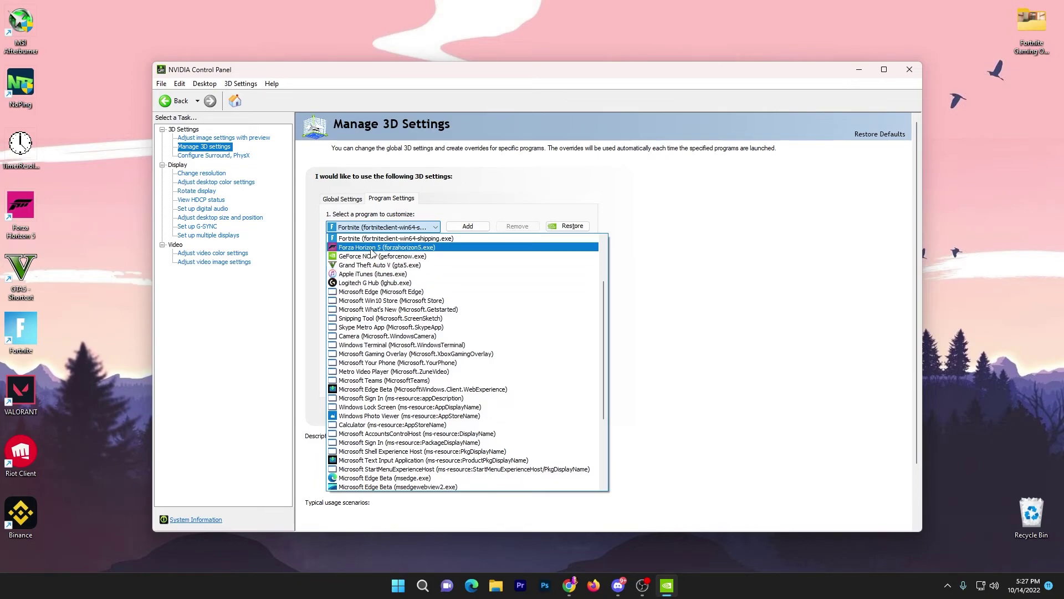
left_click(380, 238)
scroll(402, 294, "down", 3)
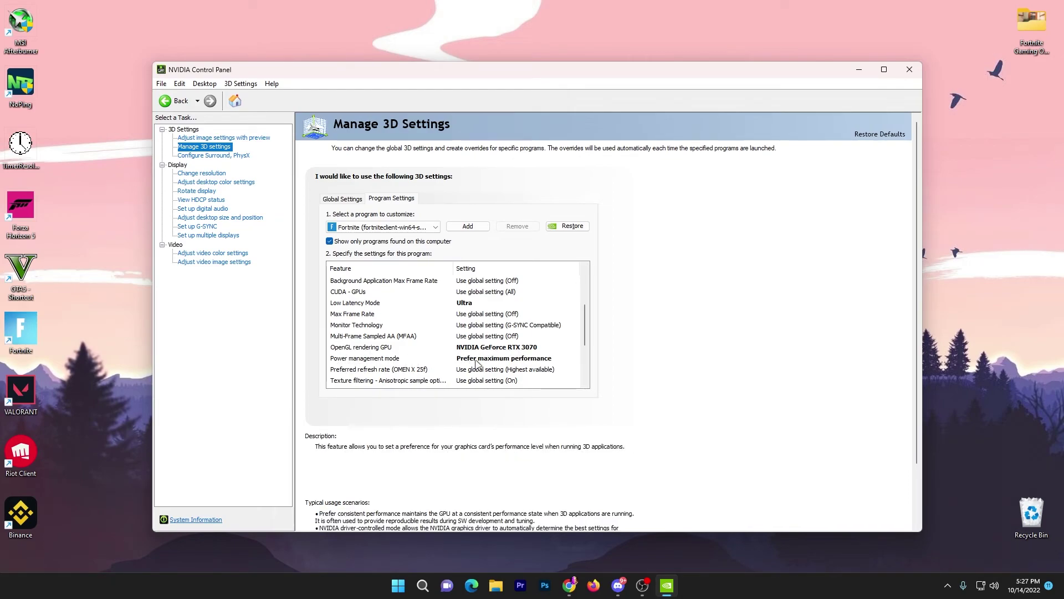
scroll(515, 359, "down", 2)
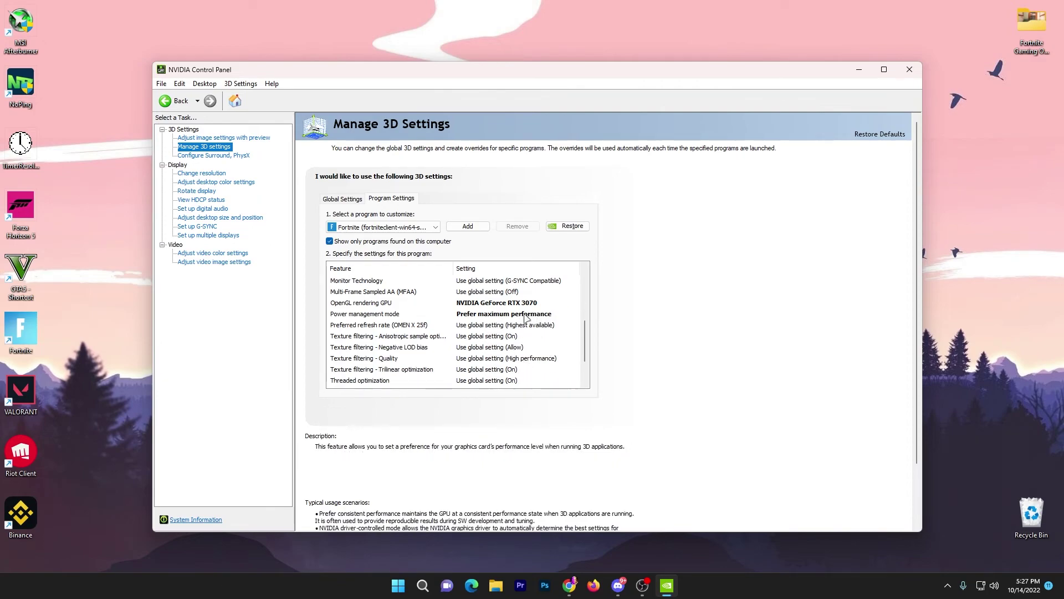
scroll(525, 317, "down", 2)
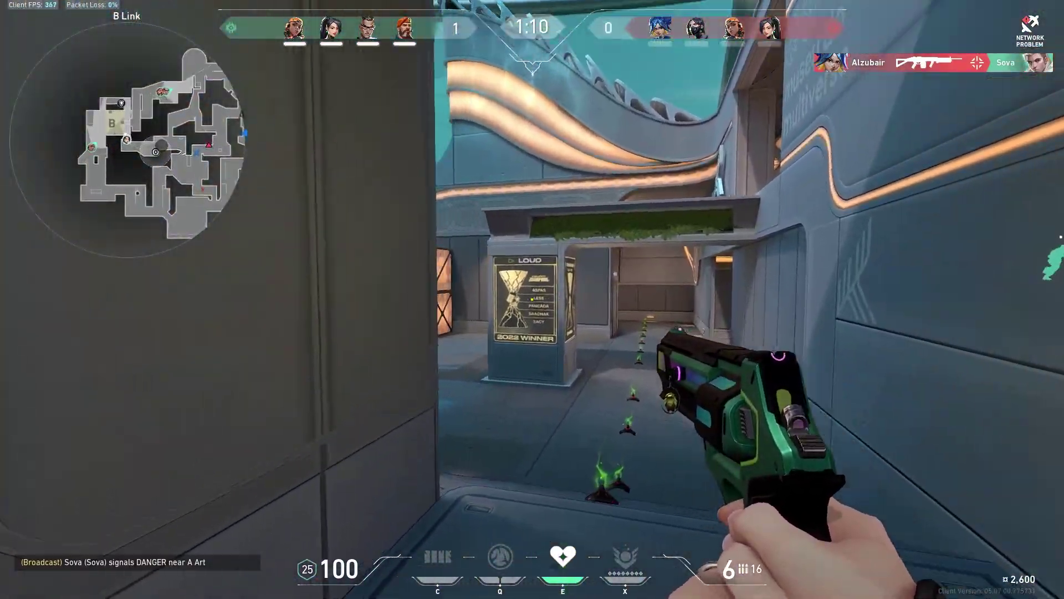
- Strafe past the crate, push up the alley and kill the enemy near the stairs with two pistol shots
mouse_move(532, 300)
key("d")
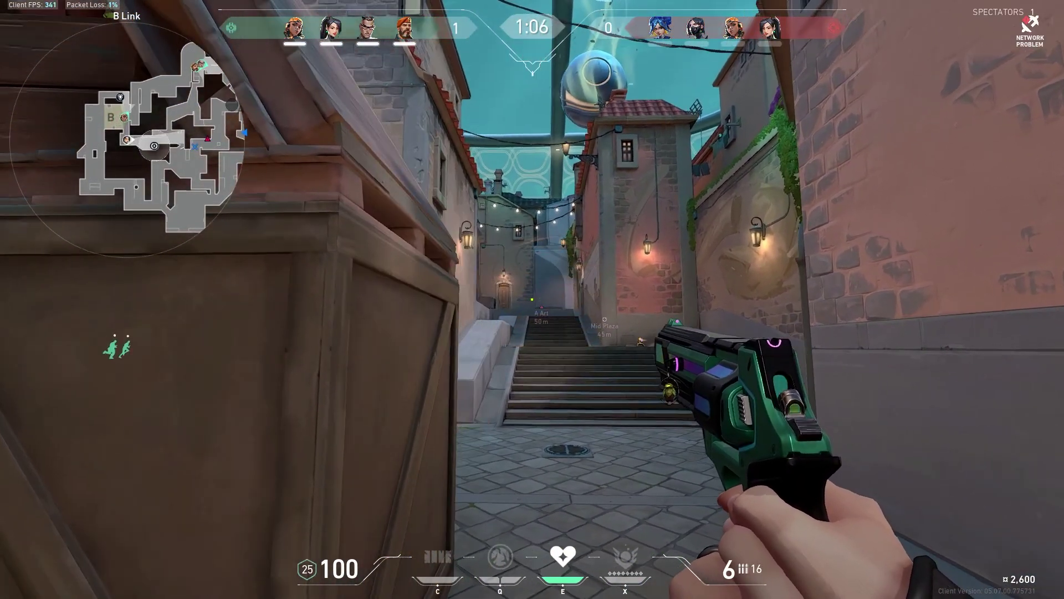
key("w")
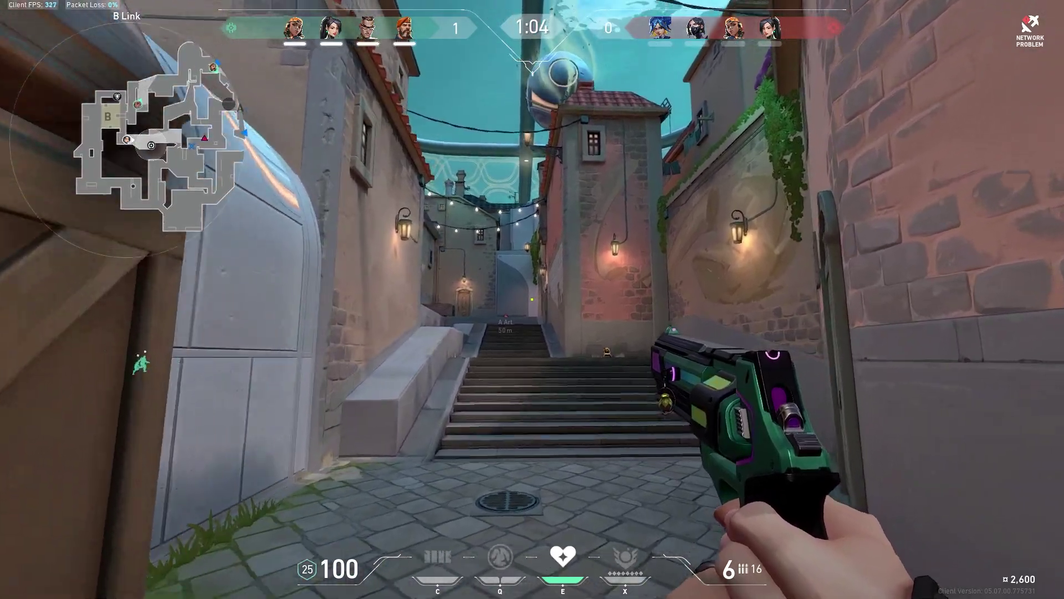
left_click(532, 299)
left_click(533, 299)
mouse_move(532, 299)
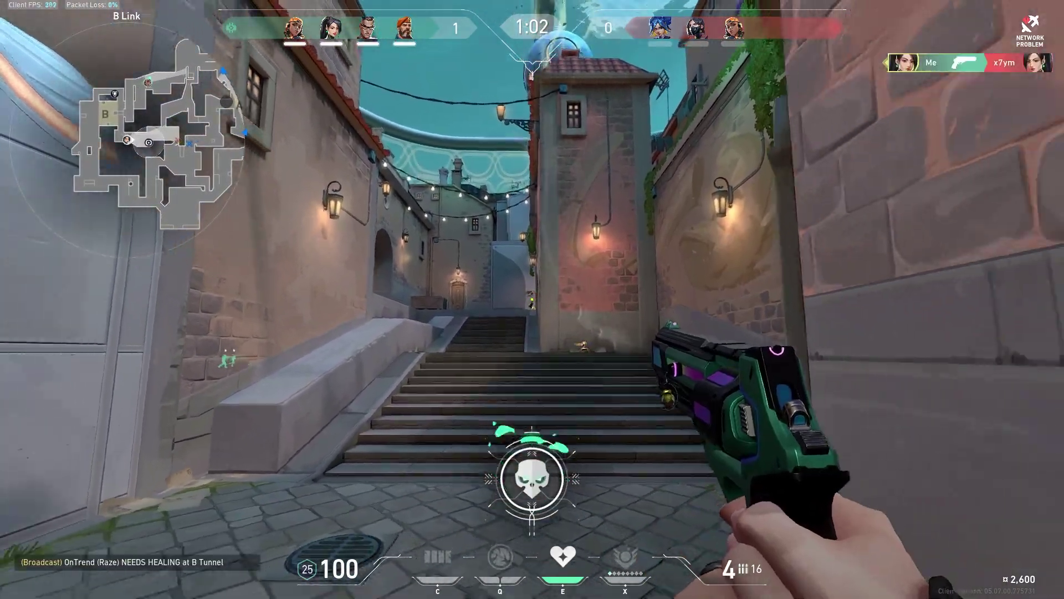